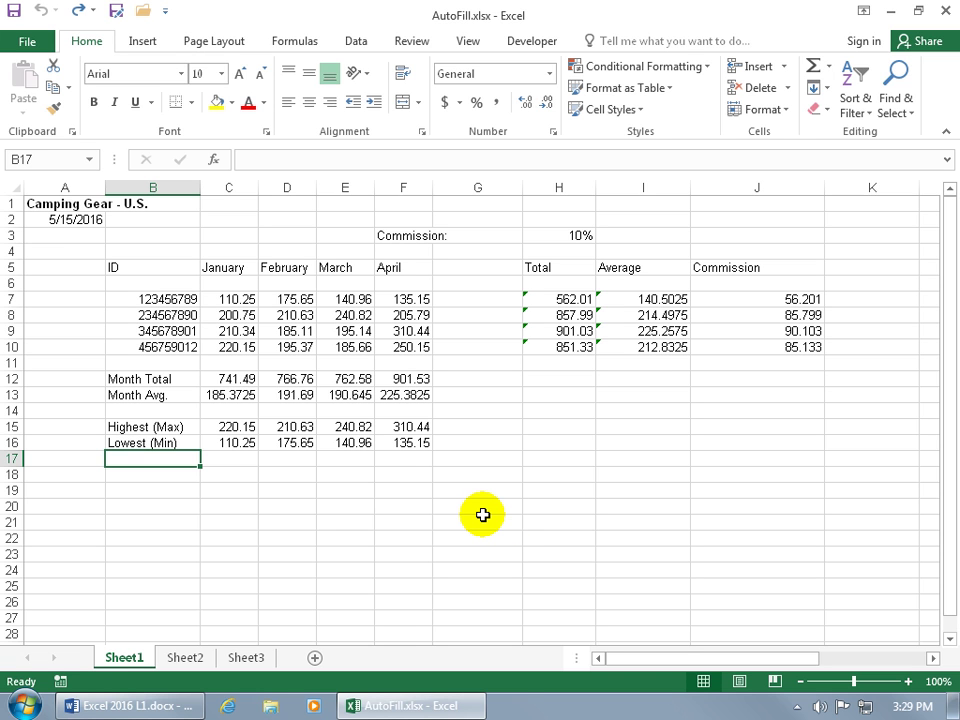
Fill the Total heading in H5 across F5:J5 and down through F10:J10
click(567, 267)
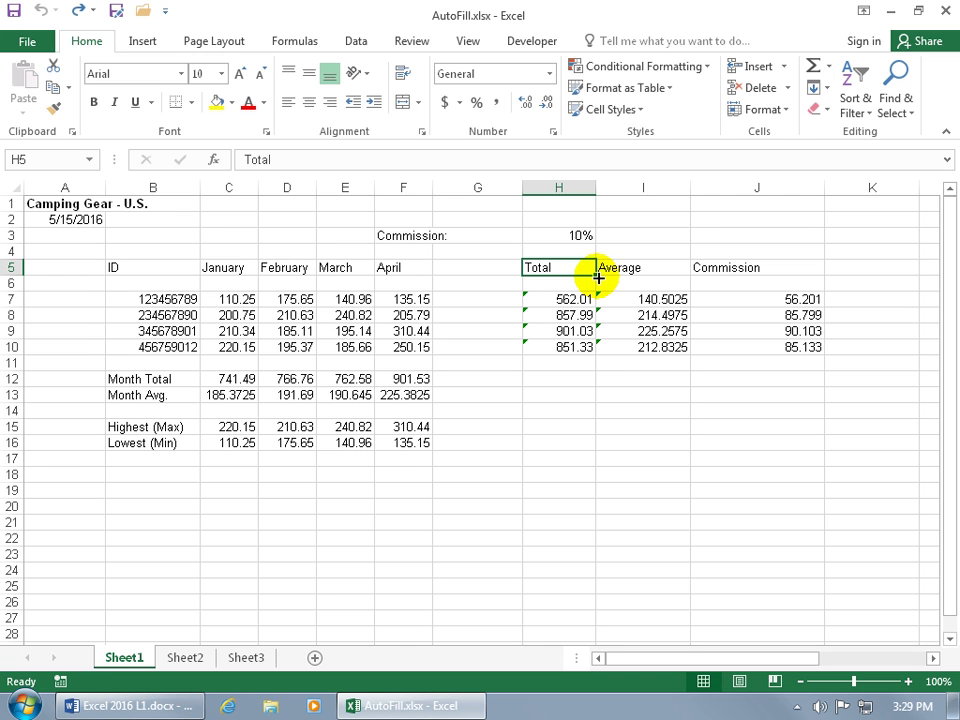
drag(597, 278, 364, 275)
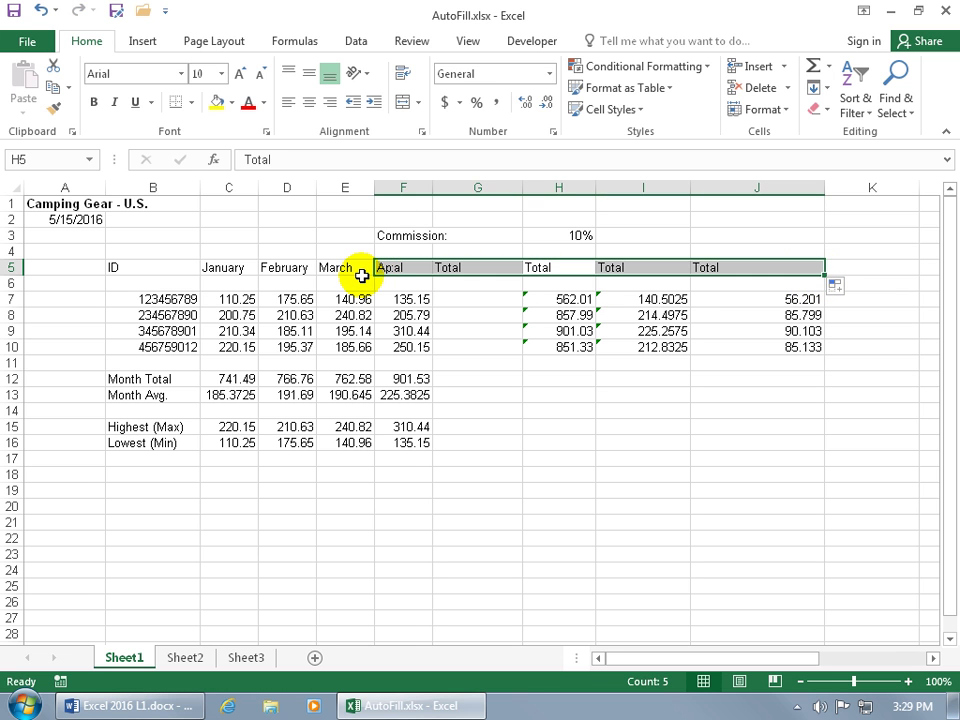
drag(826, 276, 829, 355)
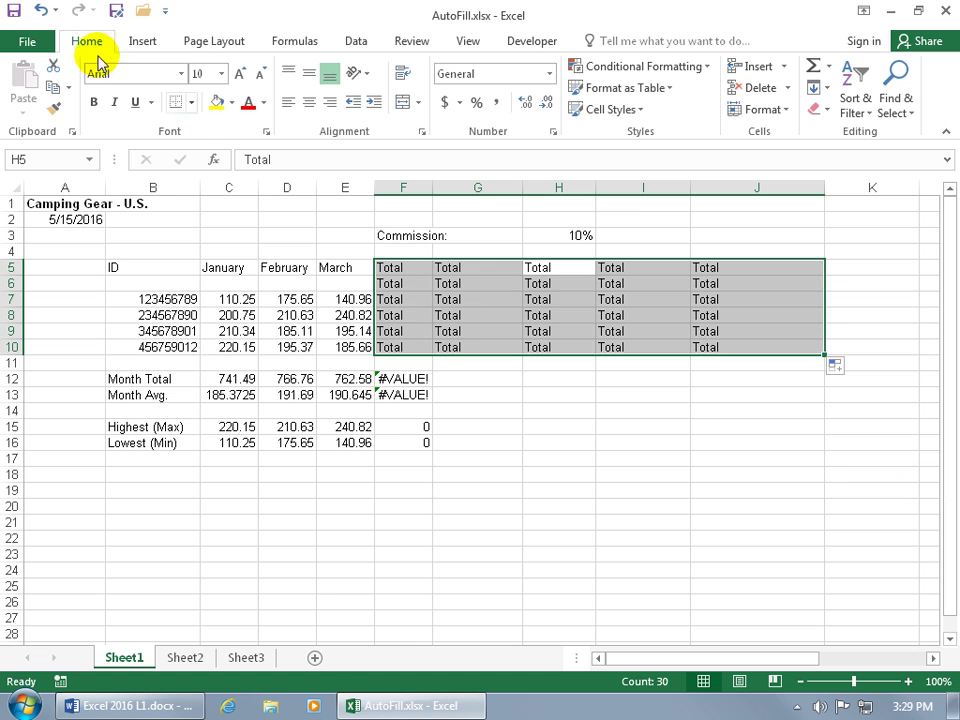
Undo all the fills of the Total heading
click(38, 10)
click(38, 10)
click(38, 10)
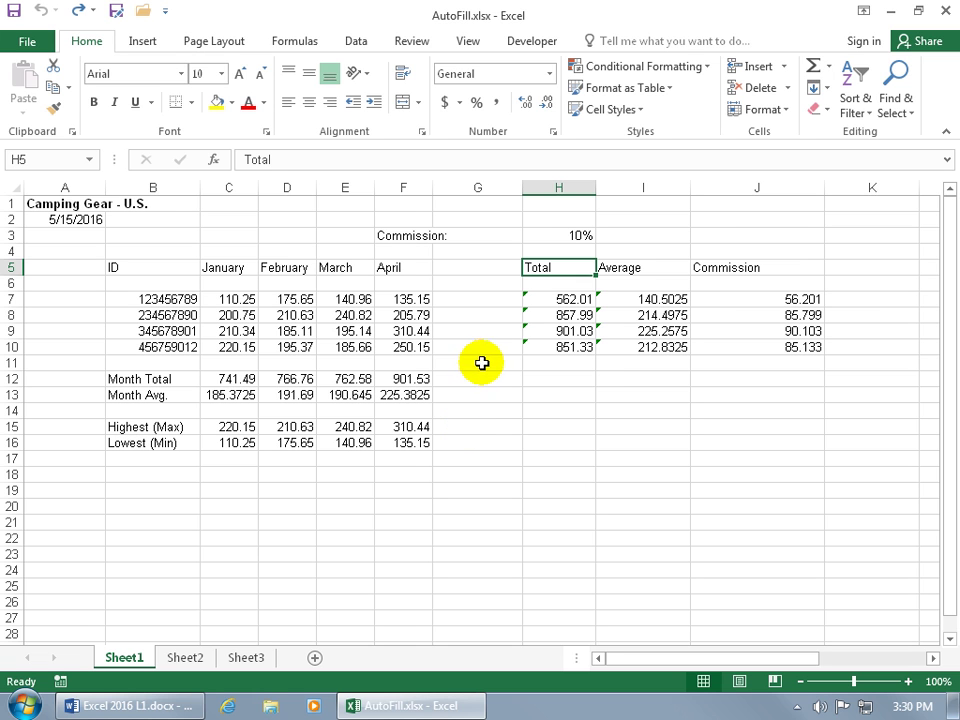
Compare the Month Total formulas for January in C12 and February in D12
click(235, 381)
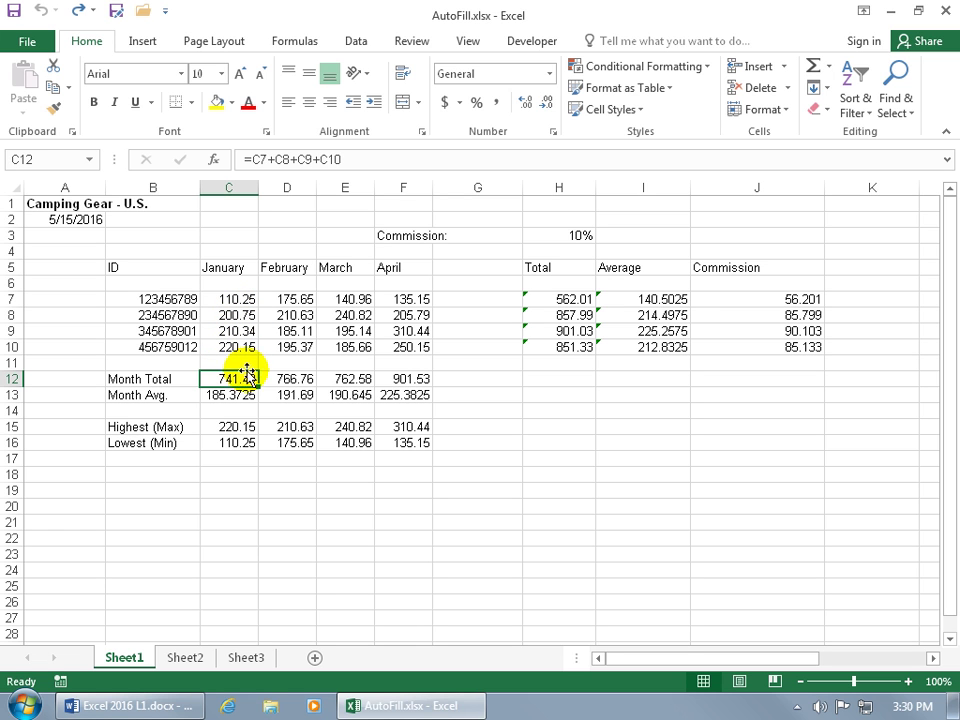
click(297, 379)
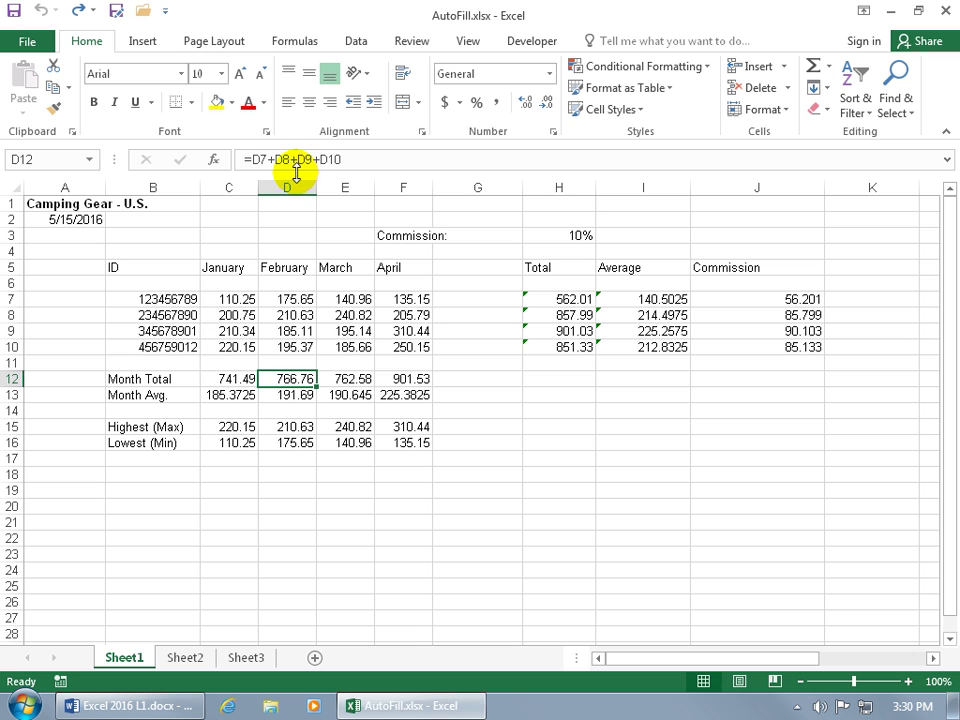
click(238, 378)
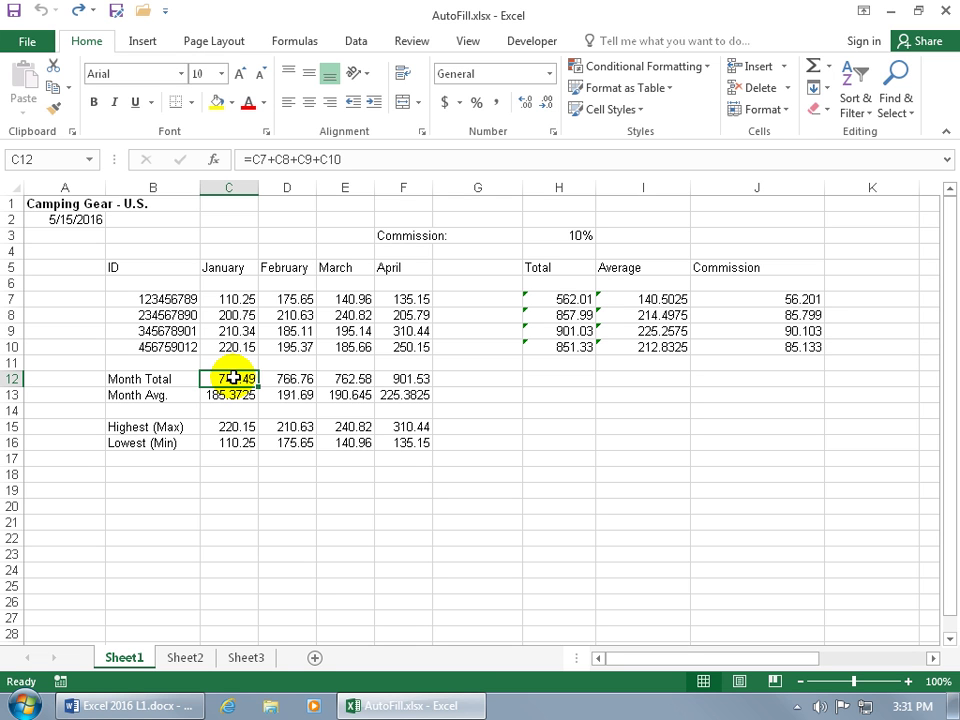
Clear the month totals in D12:F12 and refill them by AutoFilling the January formula from C12
drag(311, 377, 435, 378)
key(Delete)
click(240, 380)
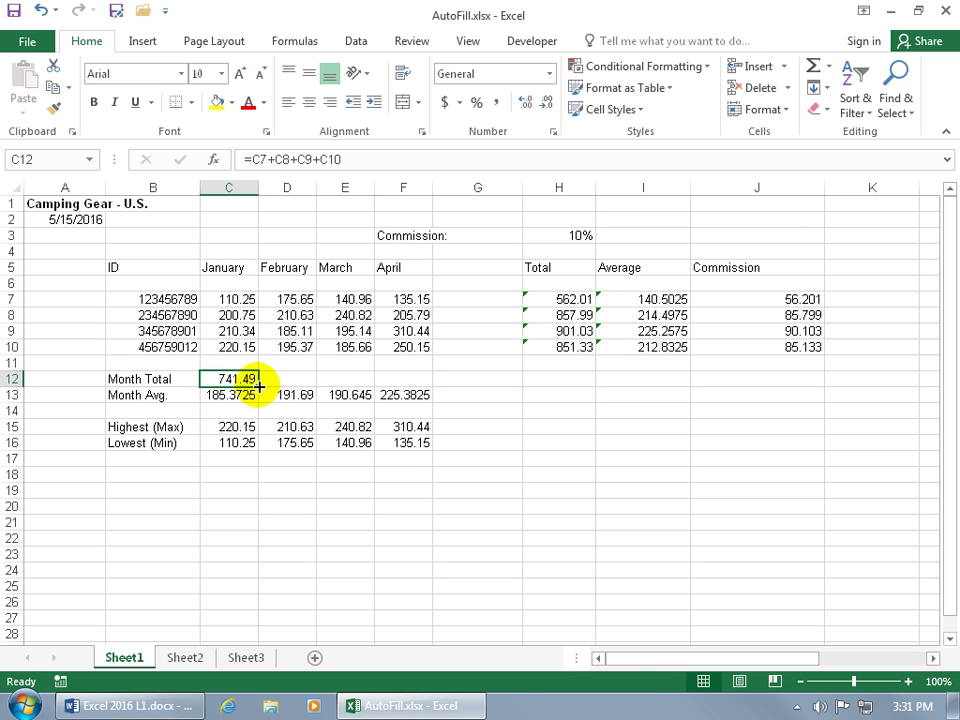
drag(259, 387, 404, 381)
Examine which cells the February total formula in D12 references
click(302, 379)
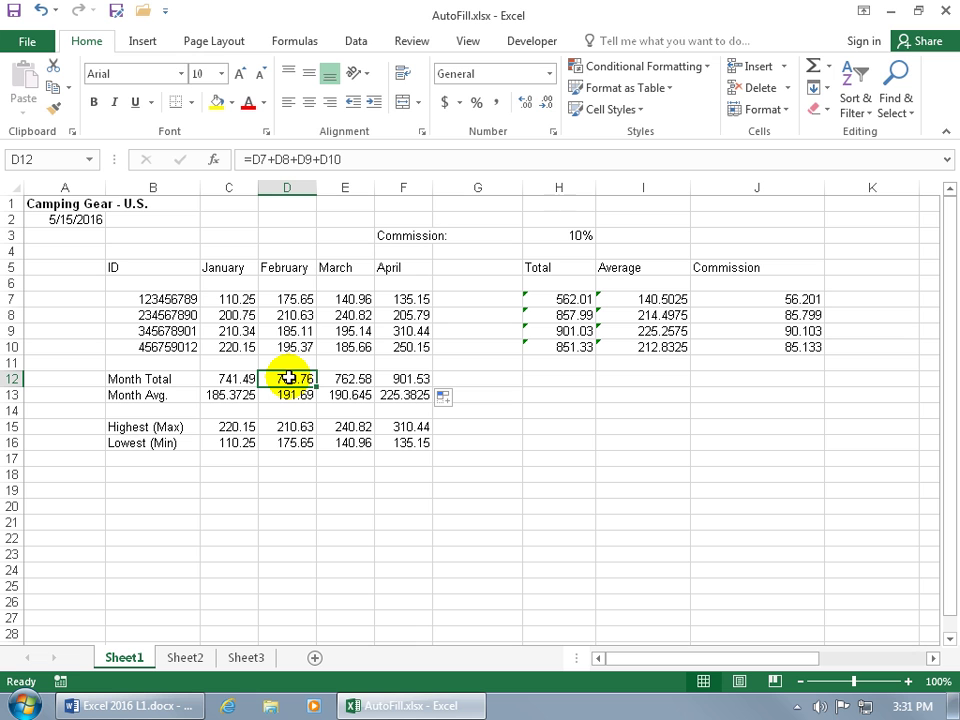
double_click(292, 378)
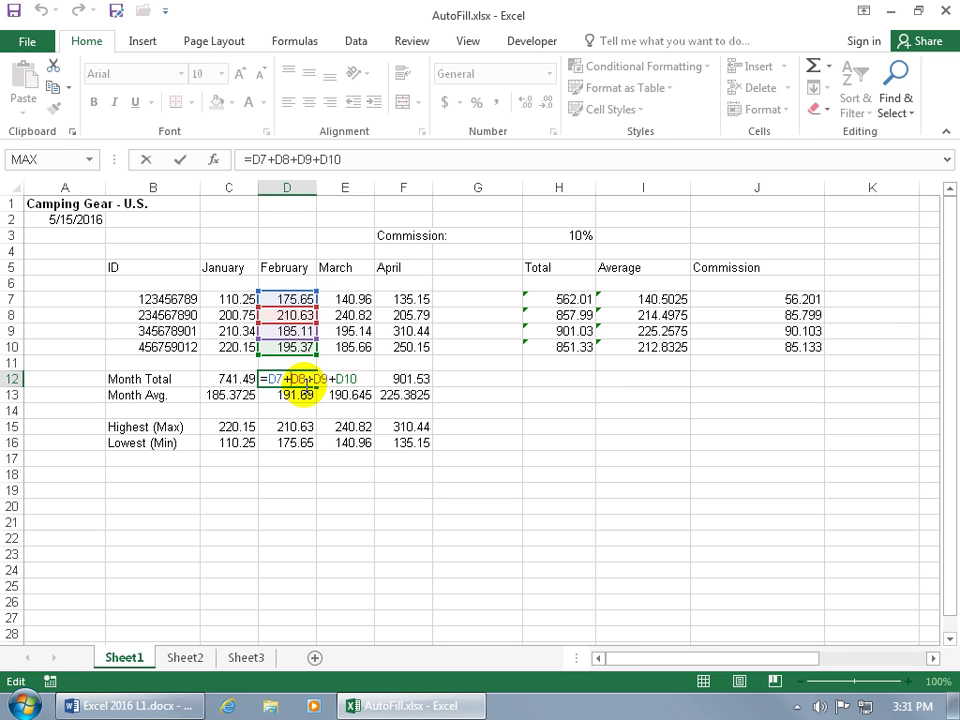
key(ctrl+Return)
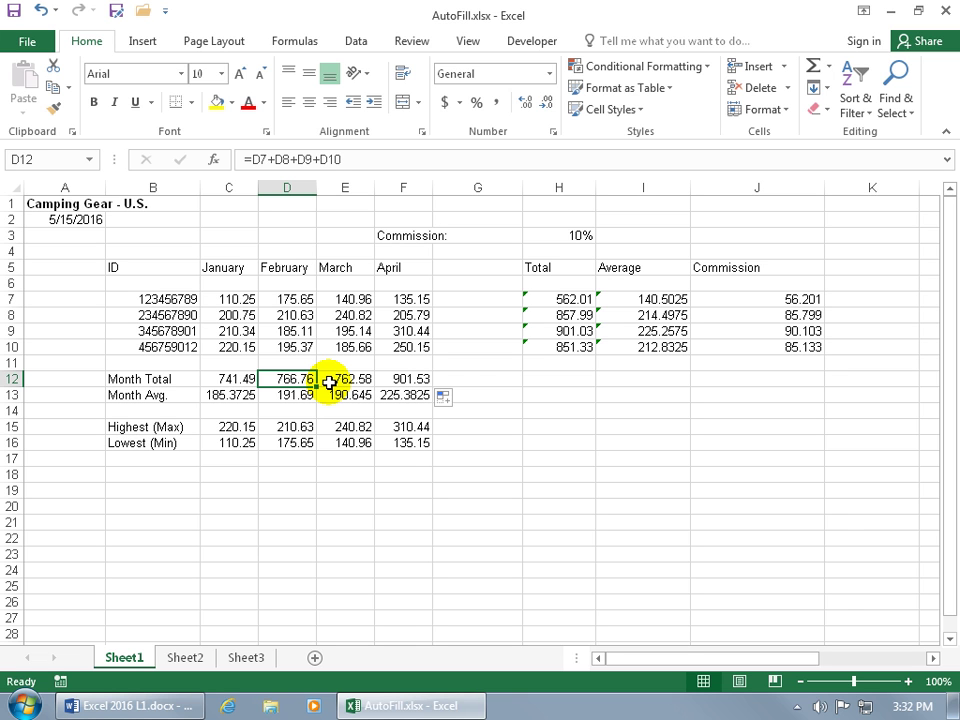
Clear the totals in H8:H10 and refill them by AutoFilling the SUM formula down from H7
drag(574, 316, 575, 350)
key(Delete)
click(562, 300)
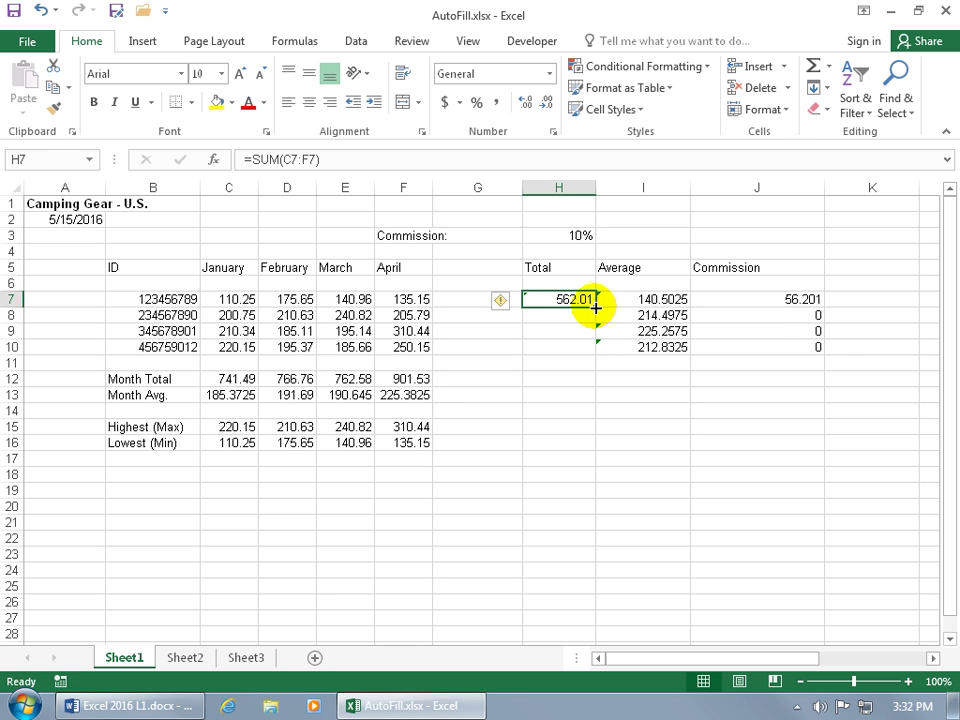
double_click(596, 308)
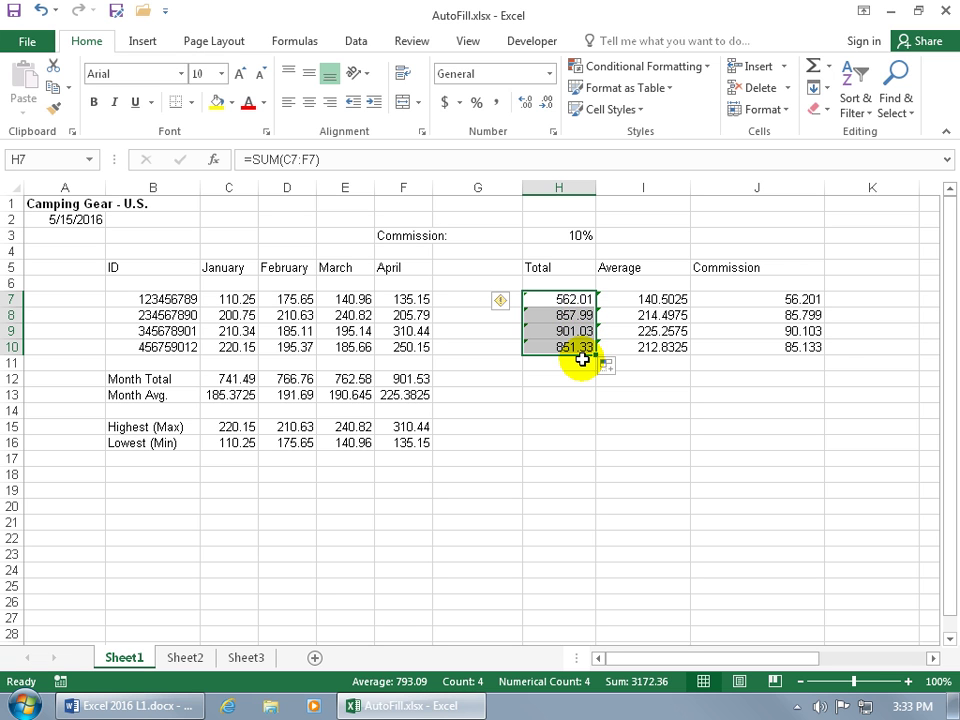
Clear the totals in H7:H9 and refill them by AutoFilling the SUM formula upward from H10
drag(572, 300, 570, 328)
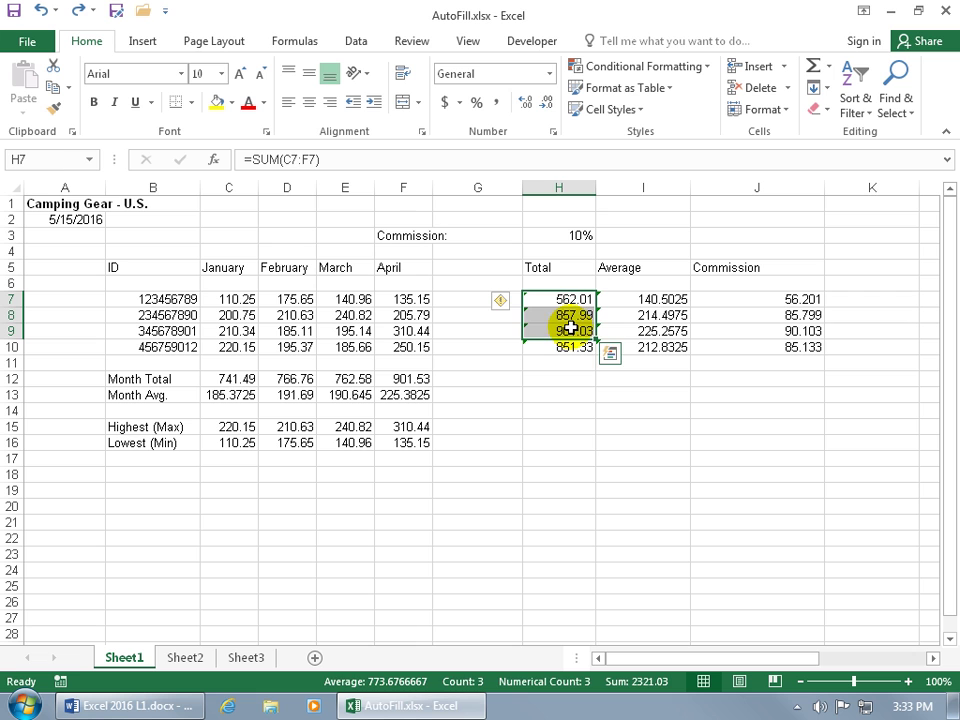
key(Delete)
click(578, 347)
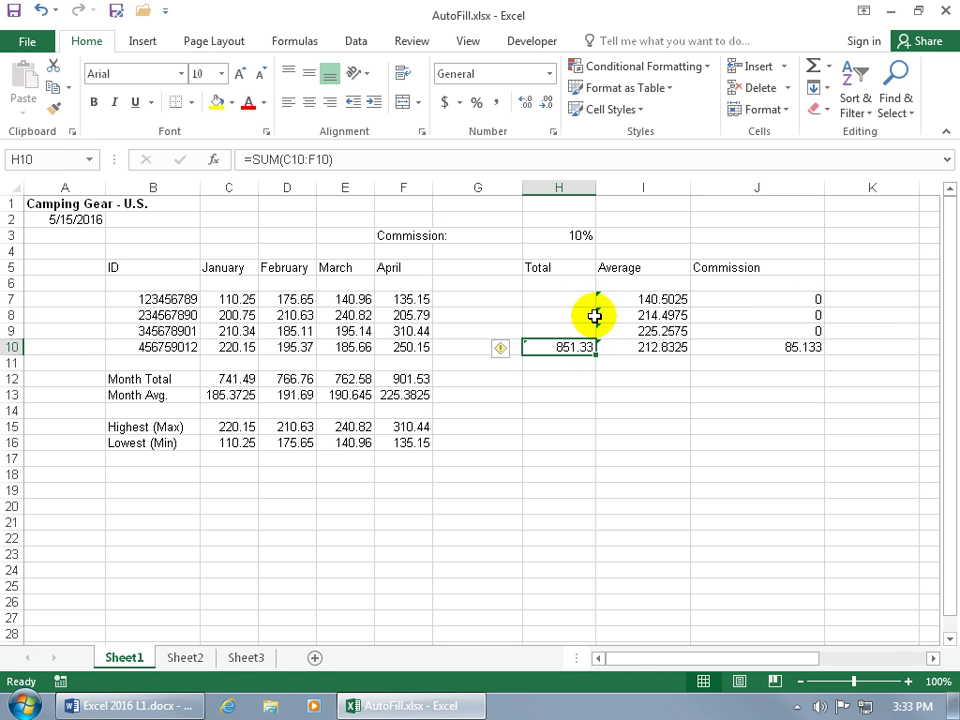
drag(594, 350, 594, 296)
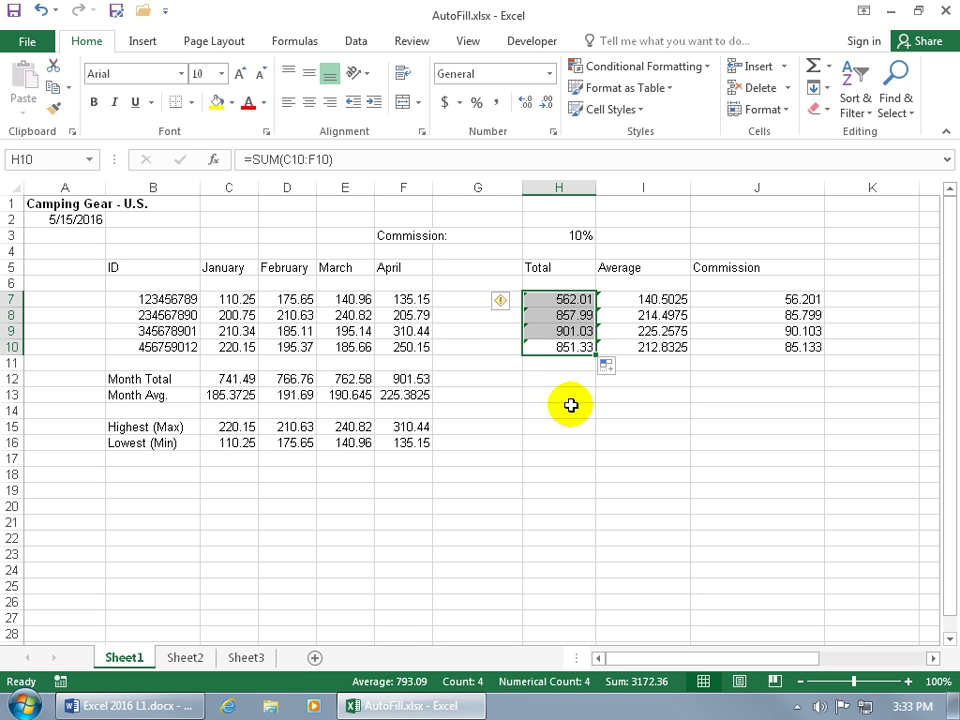
click(566, 396)
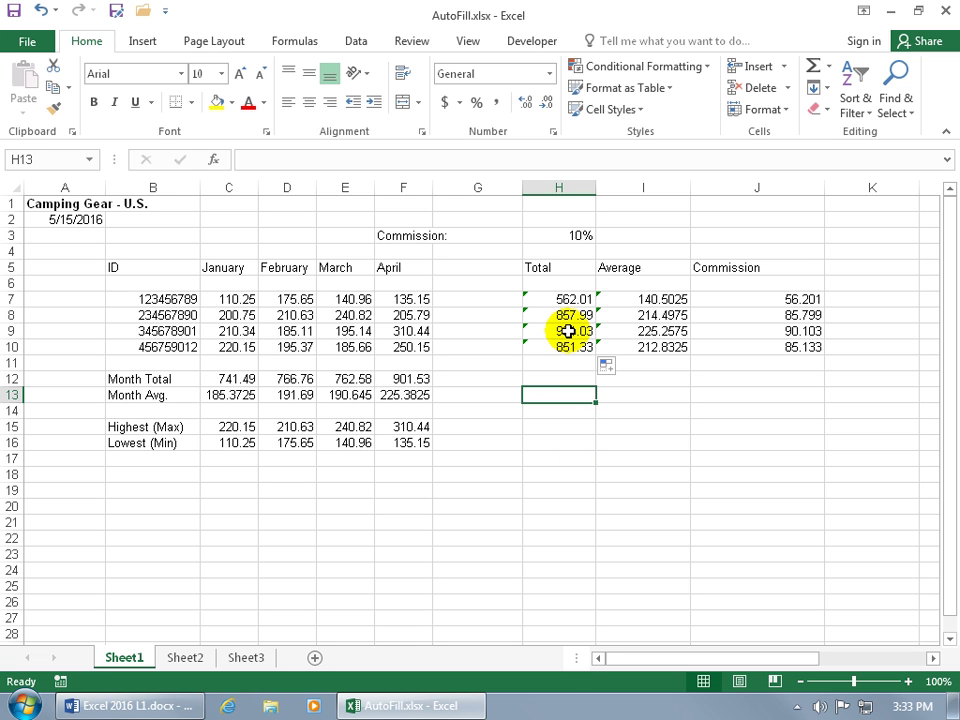
Examine the range referenced by the SUM formula in H9
click(528, 334)
key(alt+equal)
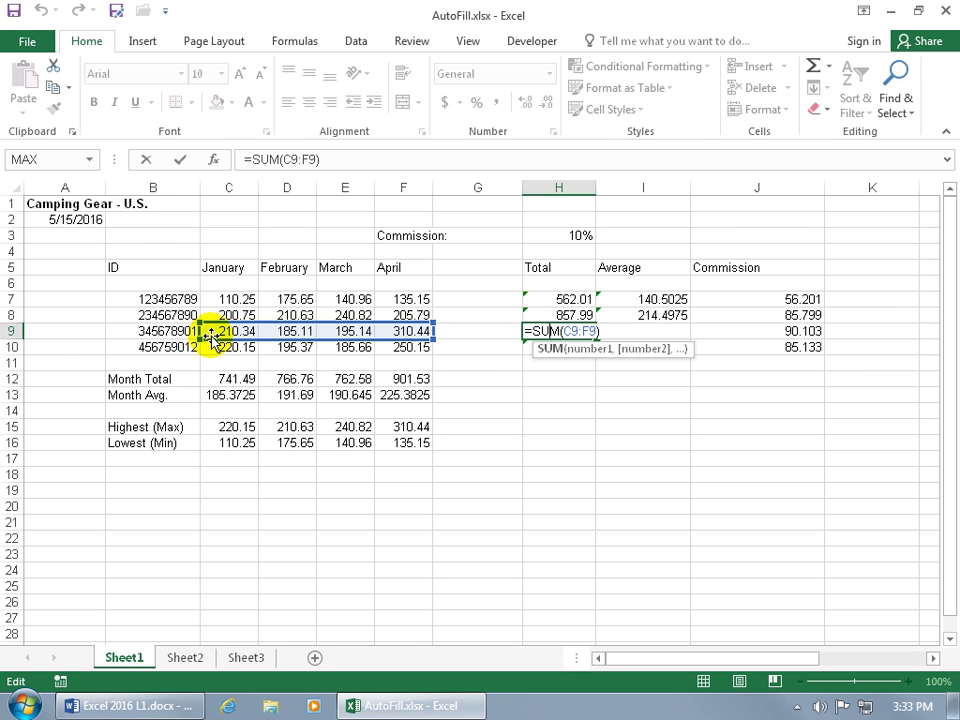
key(Return)
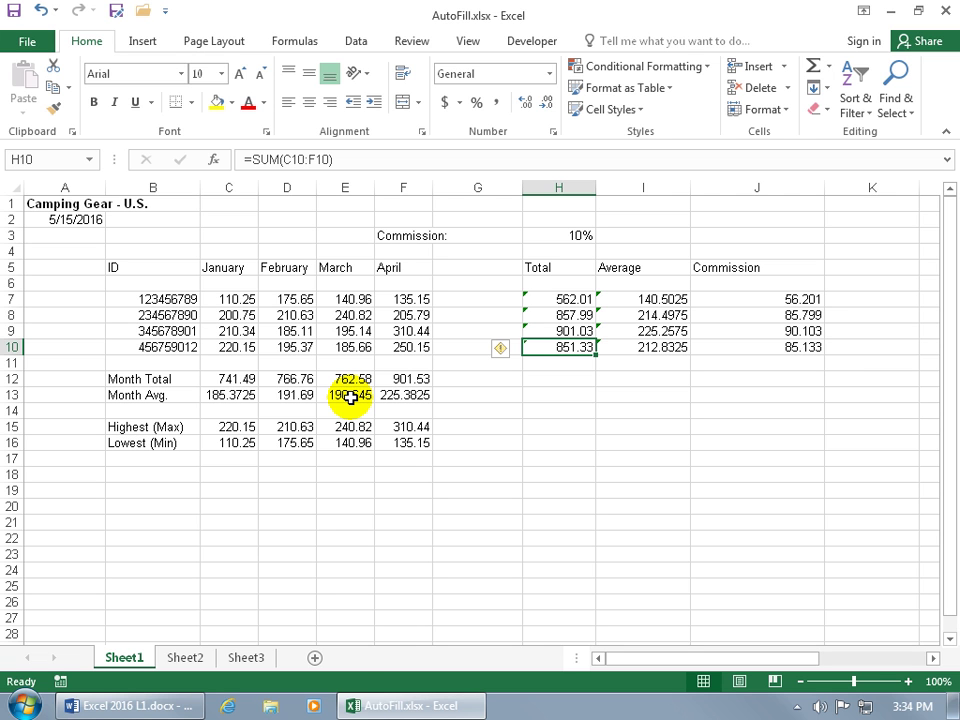
Format the Lowest (Min) label in B16 as bold, italic and red
click(186, 445)
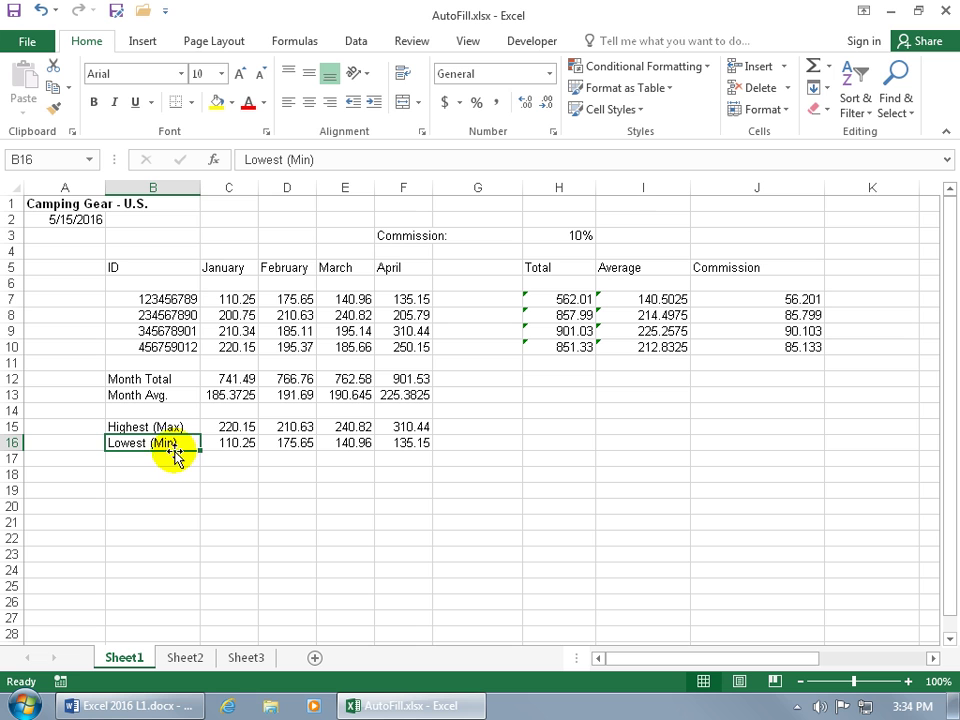
click(248, 102)
click(93, 102)
click(115, 102)
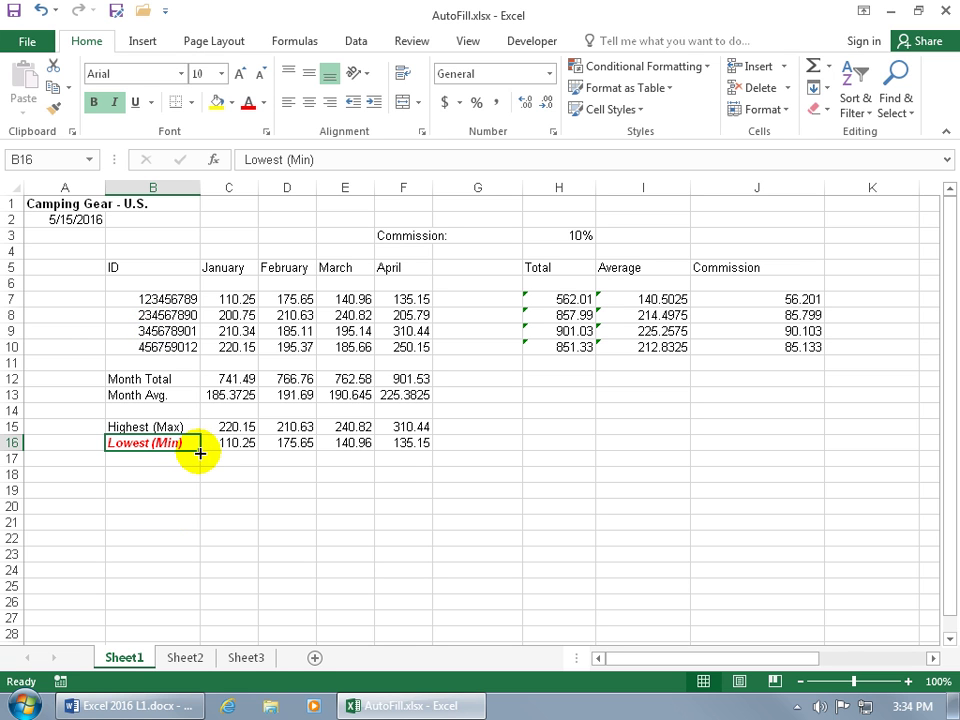
AutoFill B16 into B17 with the Fill Formatting Only option
drag(200, 453, 199, 466)
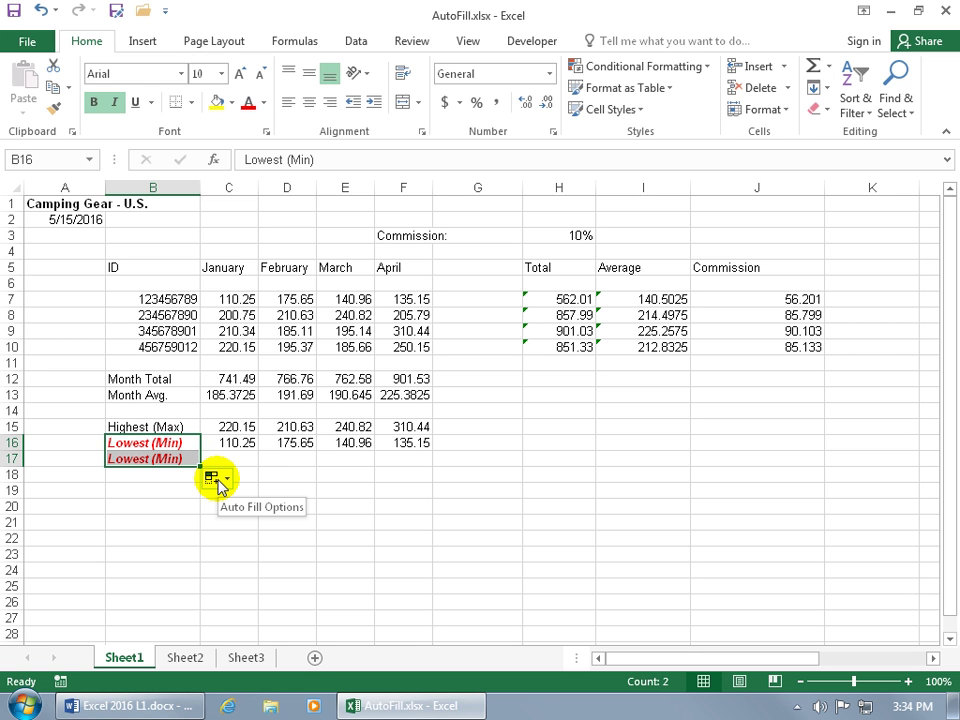
click(221, 484)
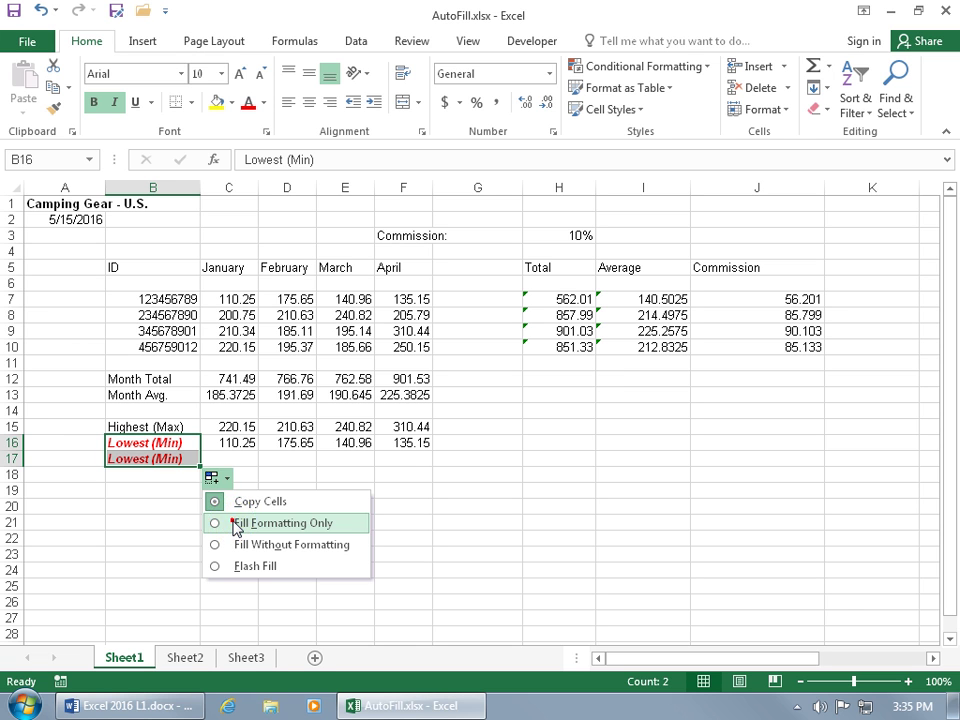
click(237, 525)
Enter 54 in B17 to test the filled formatting, and undo the entry
click(182, 459)
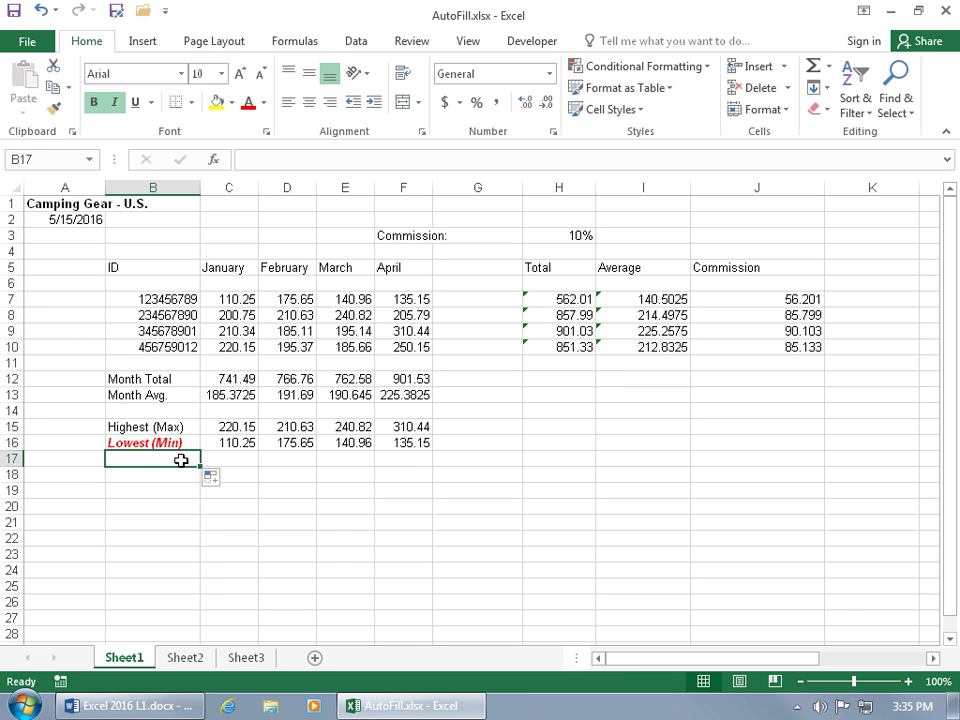
text(54)
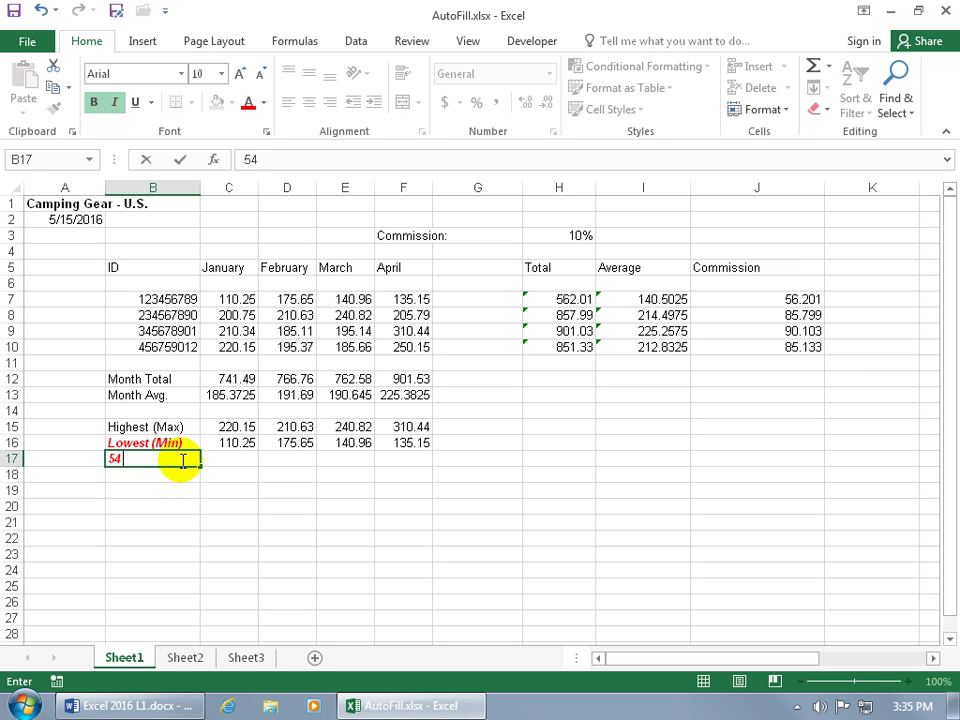
key(Return)
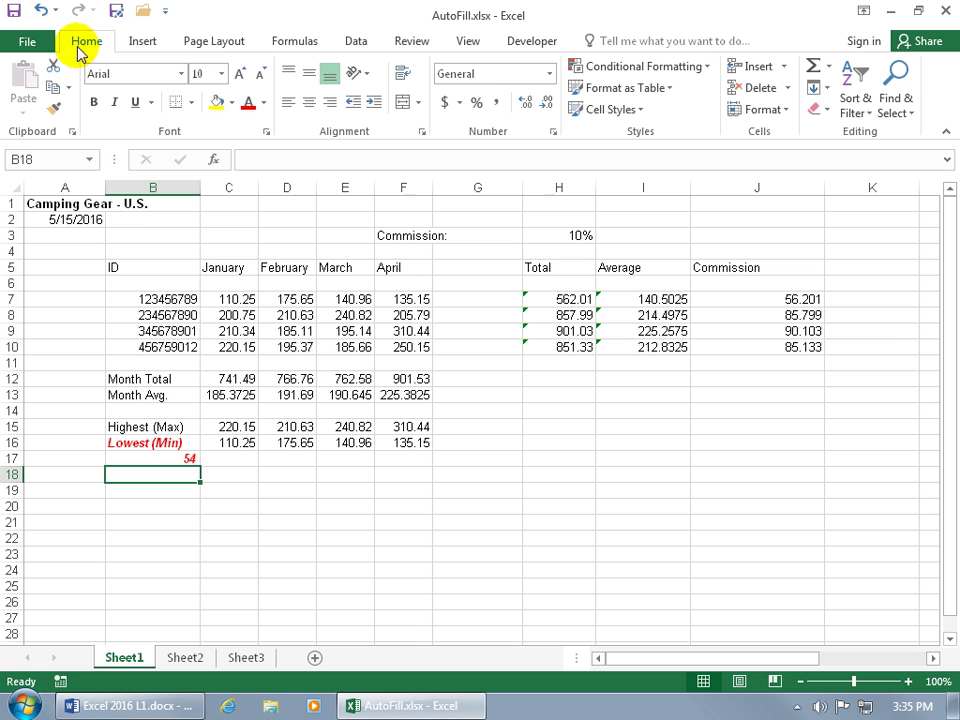
click(41, 10)
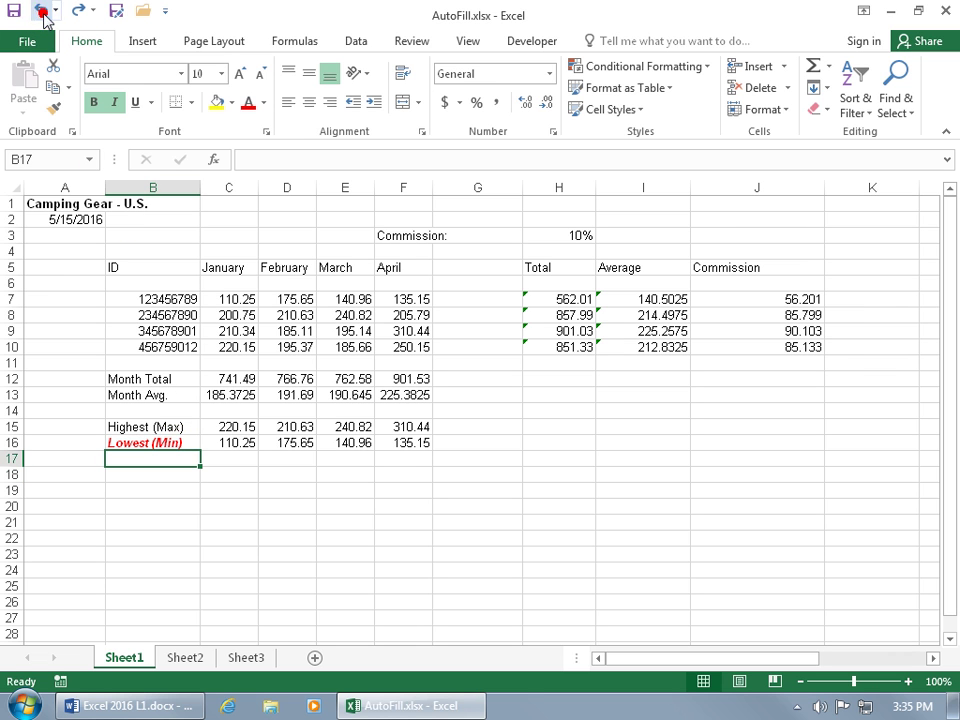
AutoFill the B16 label into B17 with Fill Without Formatting, and fill the B17 label down into B18
click(192, 444)
drag(200, 453, 199, 468)
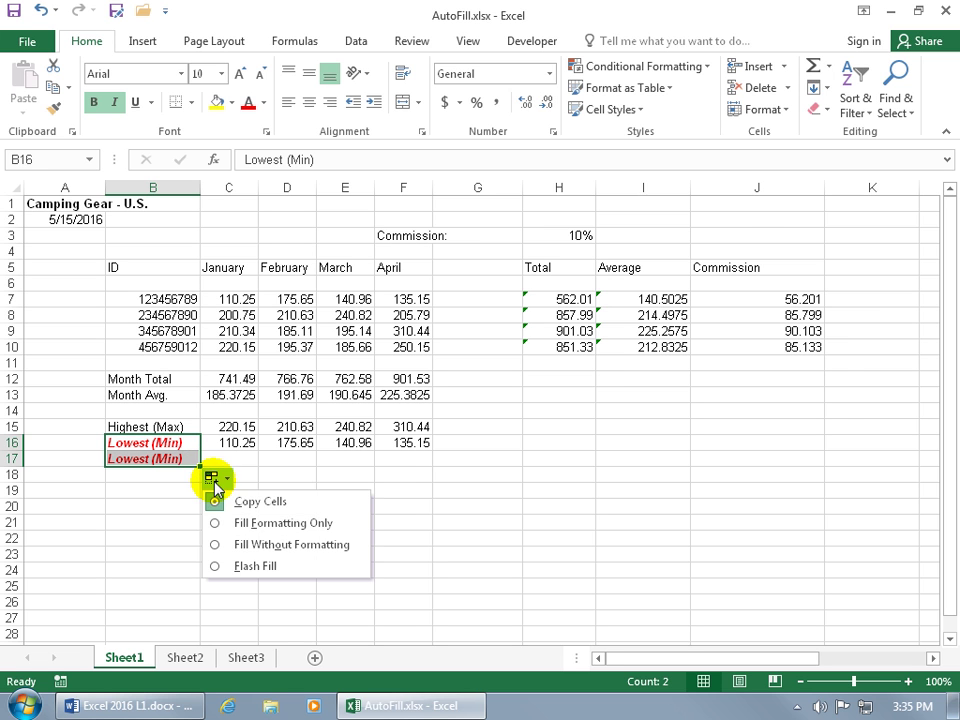
click(217, 549)
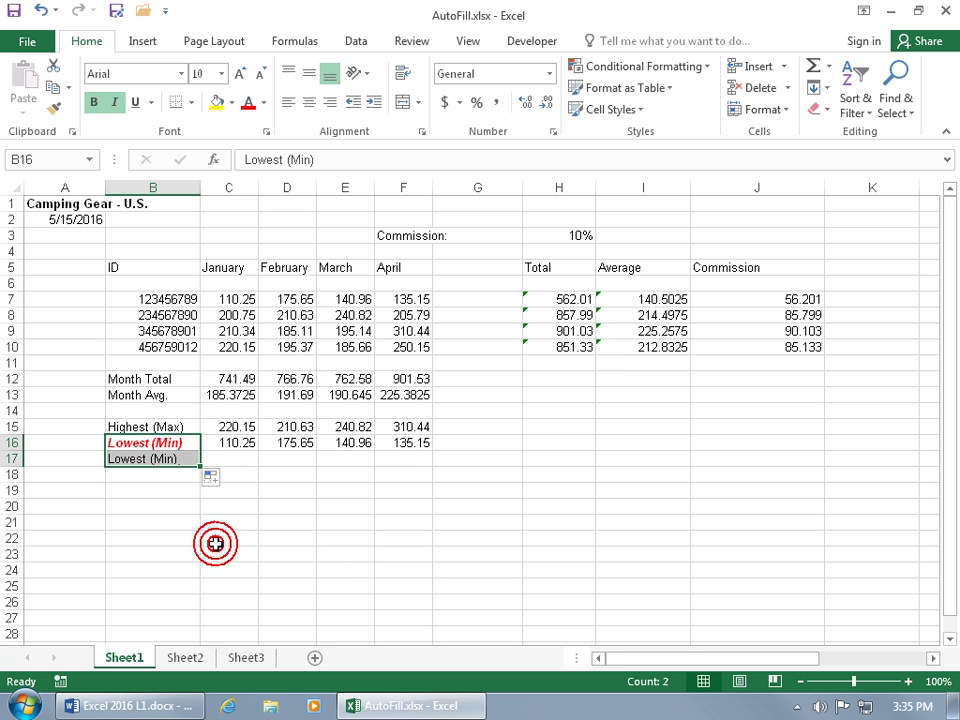
click(209, 479)
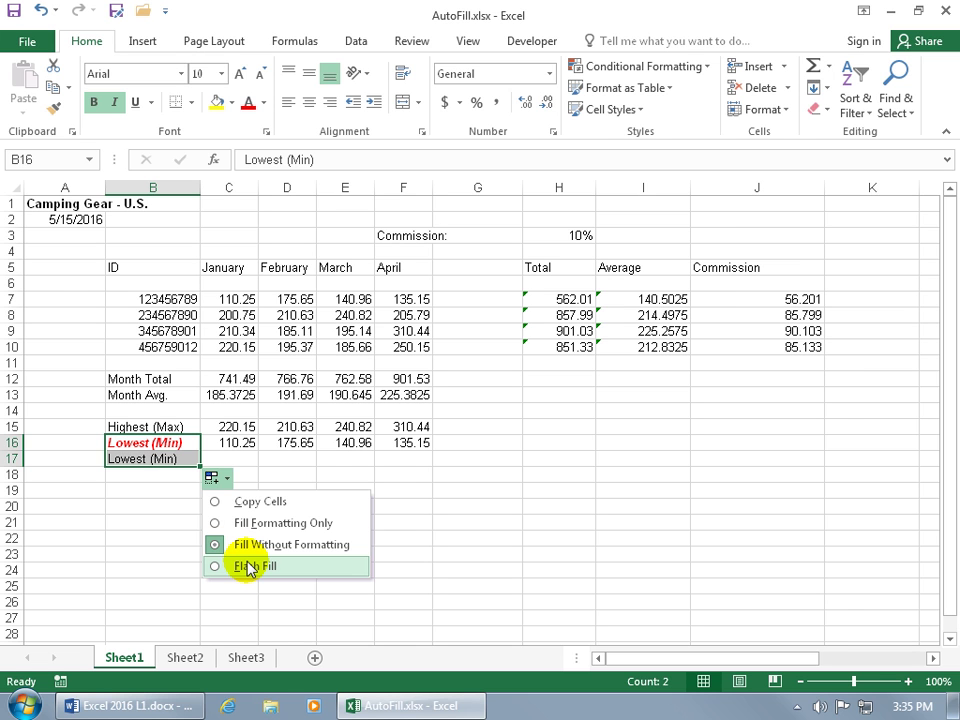
click(158, 476)
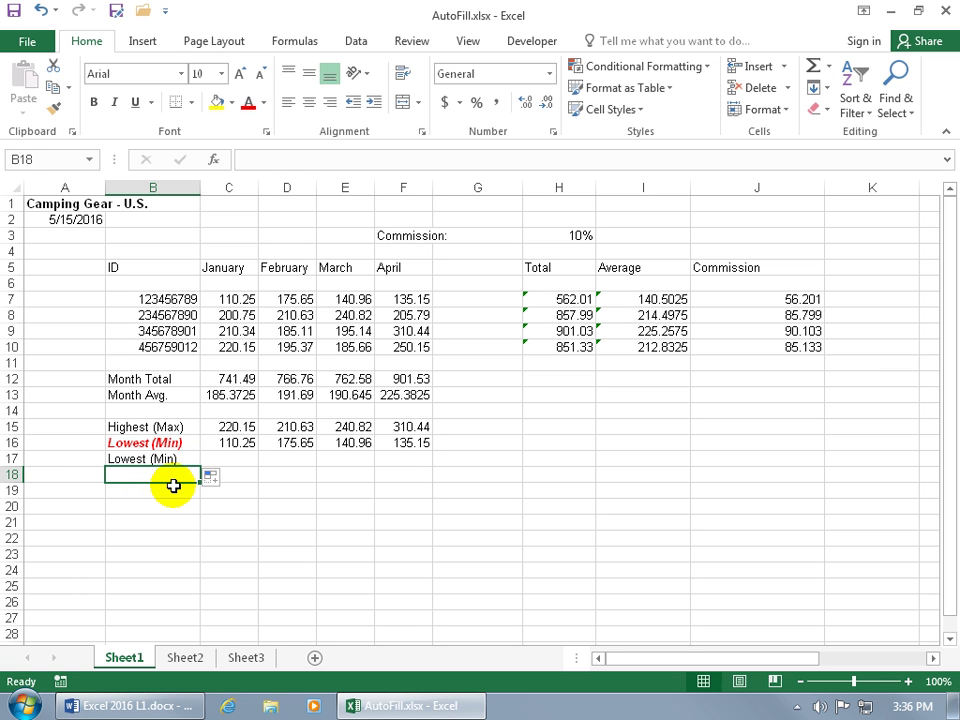
key(ctrl+d)
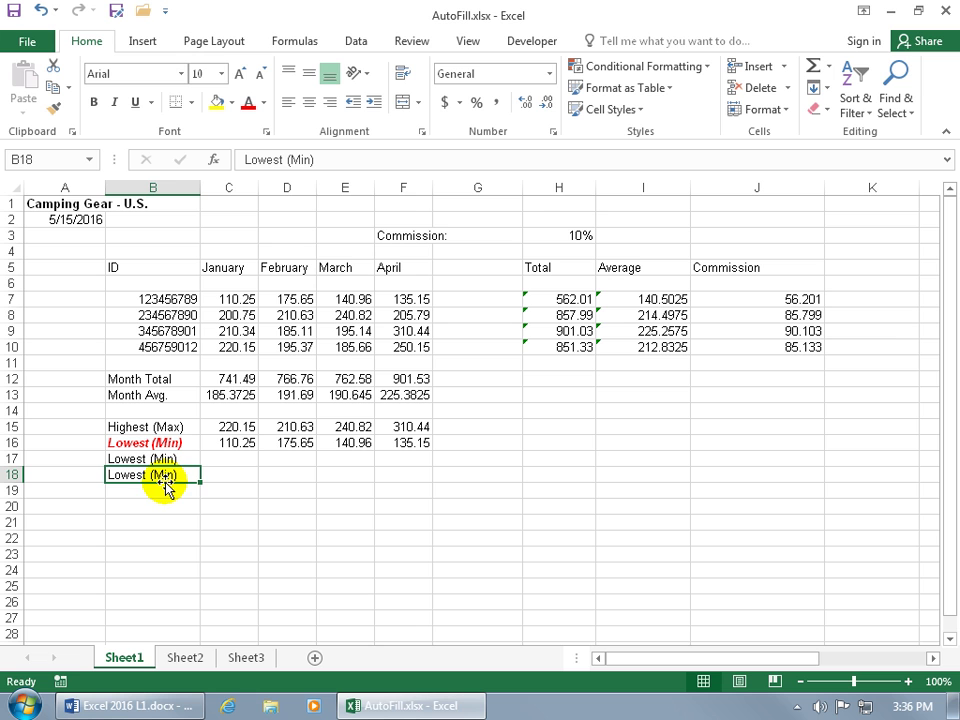
Fill the MIN formula from C16 down into C17 and open the copied formula to examine its range
click(231, 456)
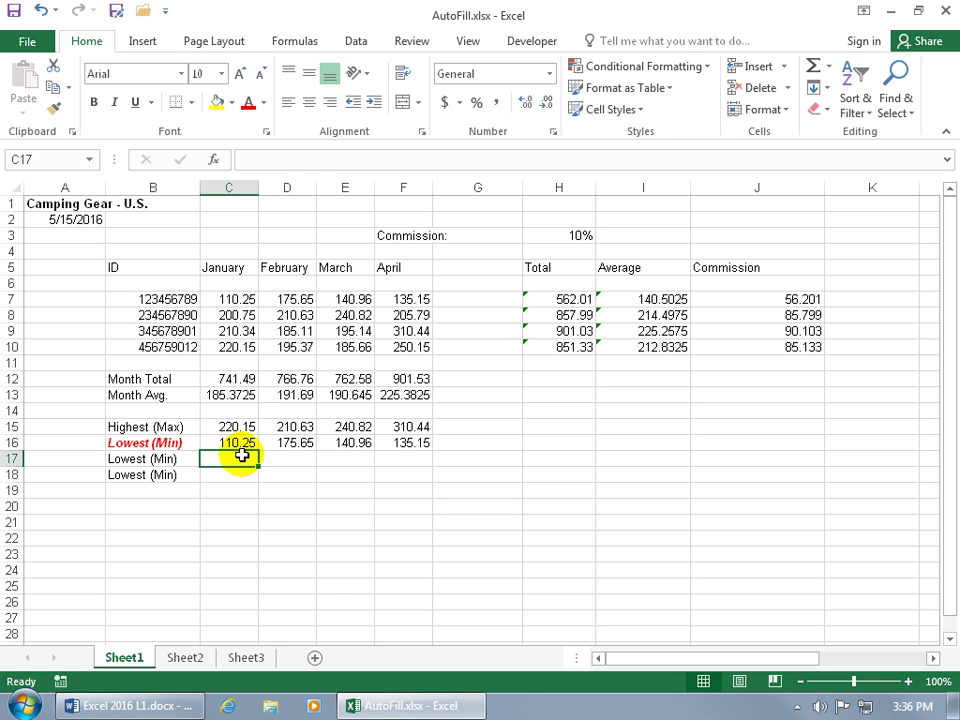
key(ctrl+d)
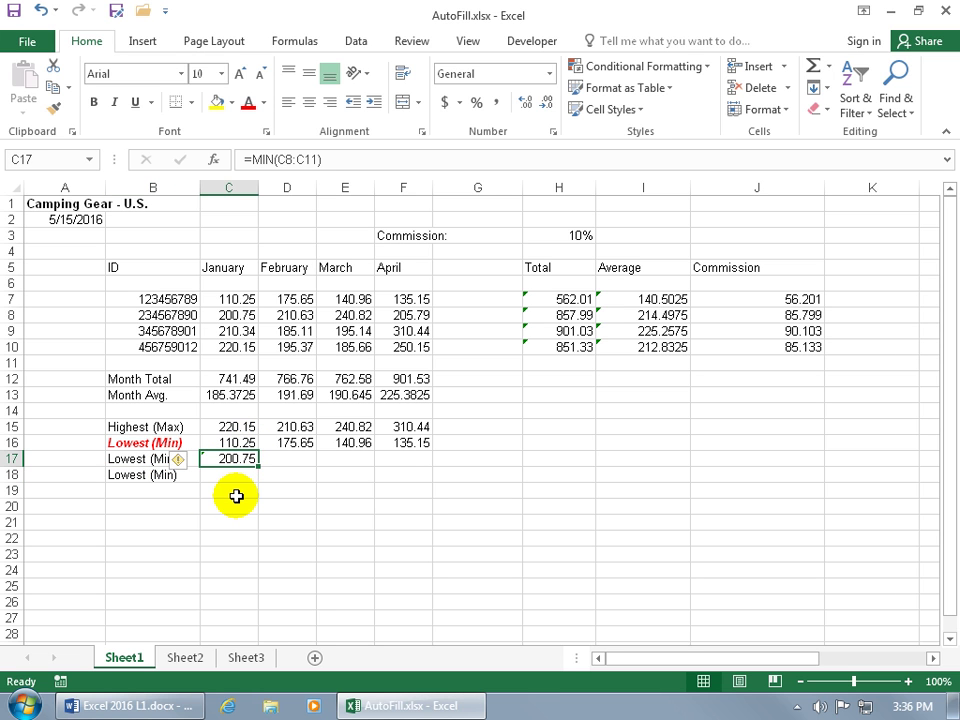
double_click(238, 459)
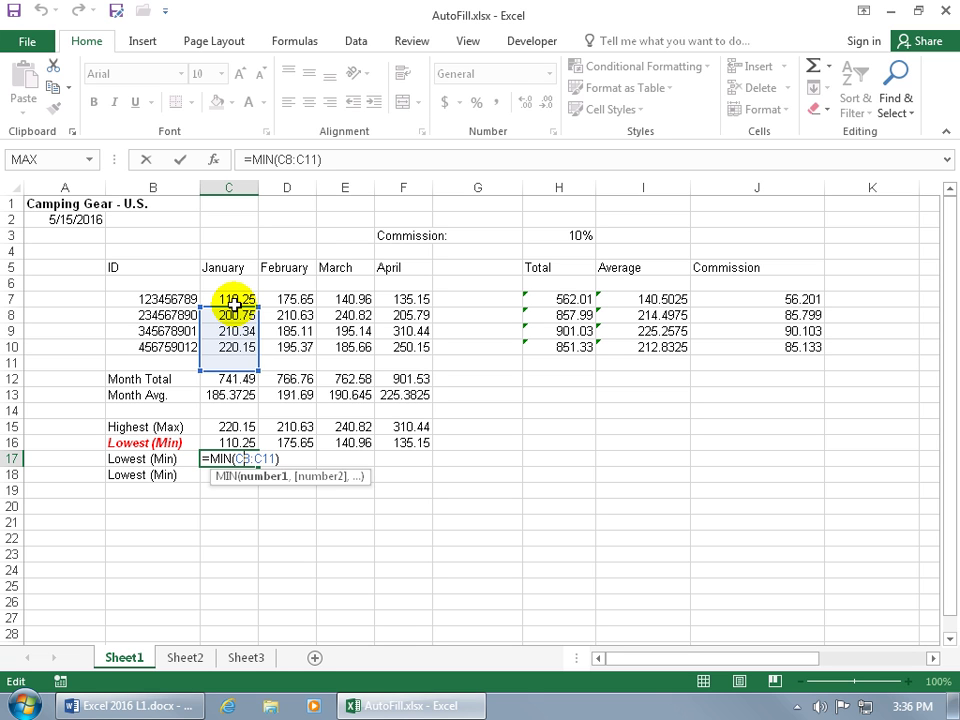
Correct the MIN formula's range in C17 to C7:C10
drag(235, 307, 230, 294)
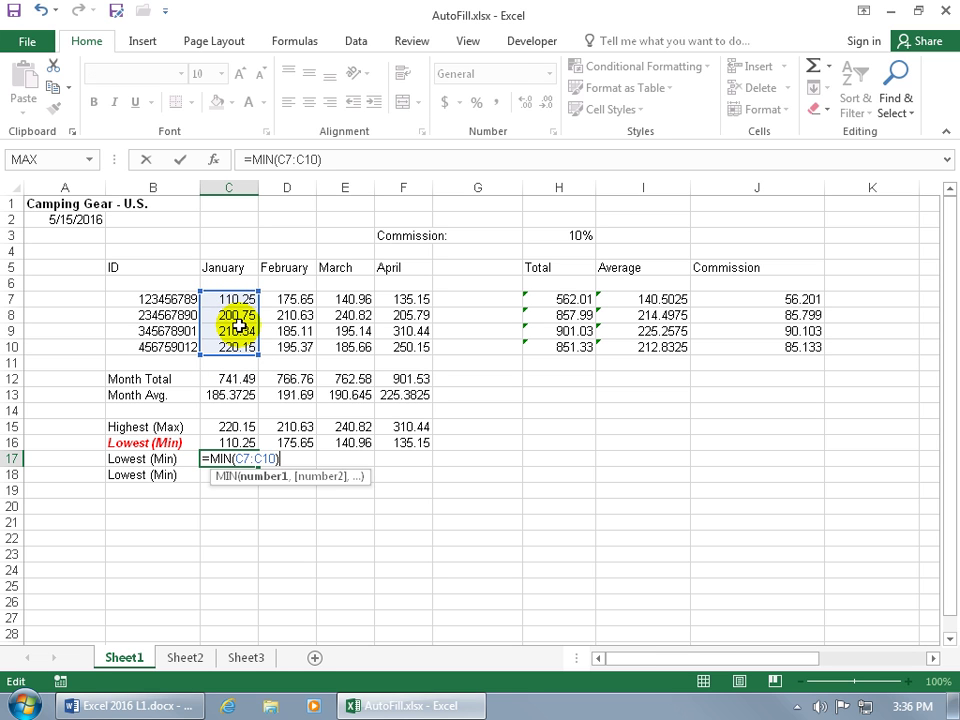
key(Return)
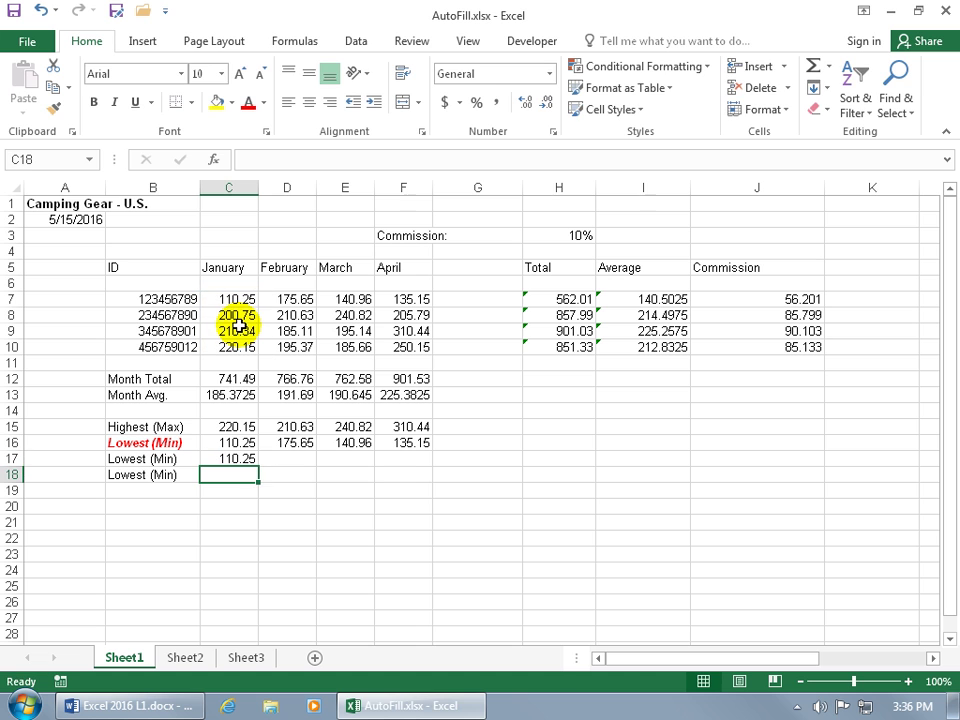
Clear the copied MIN formula from C17 and the copied labels from B18 and B17
click(246, 458)
key(Delete)
click(182, 475)
key(Delete)
click(174, 458)
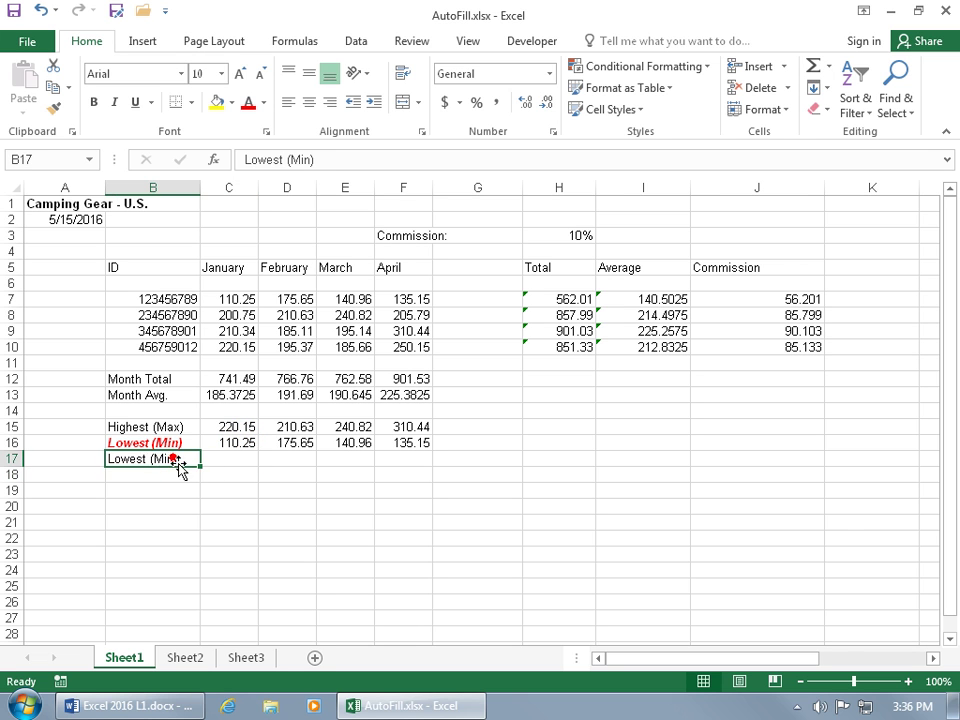
key(Delete)
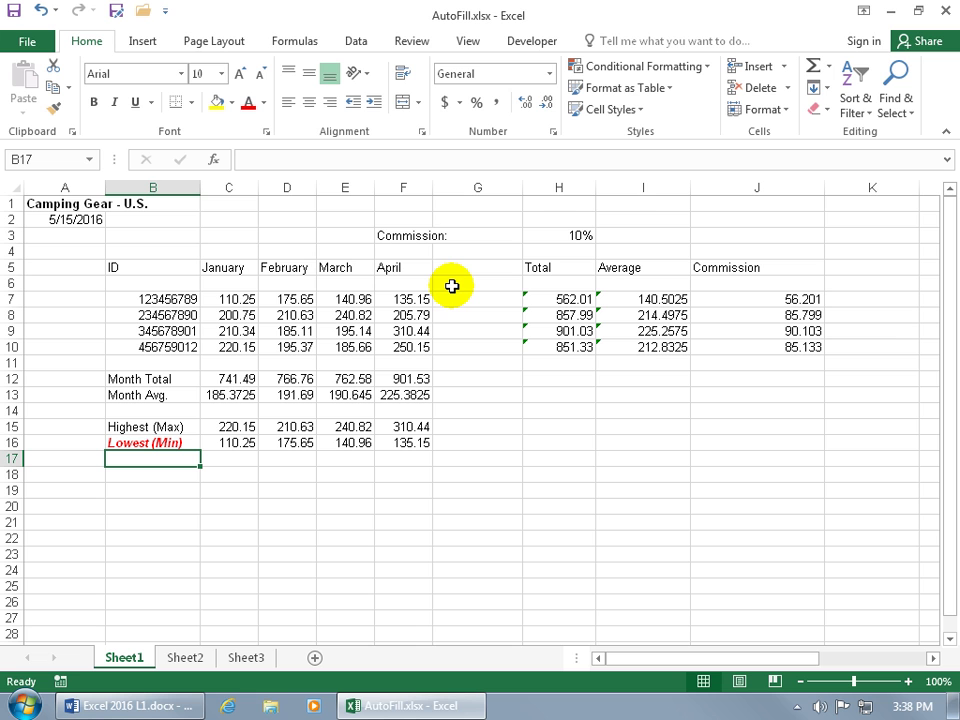
AutoFill the month headings in C5:F5 across to August in J5, and undo the fill
drag(234, 267, 388, 269)
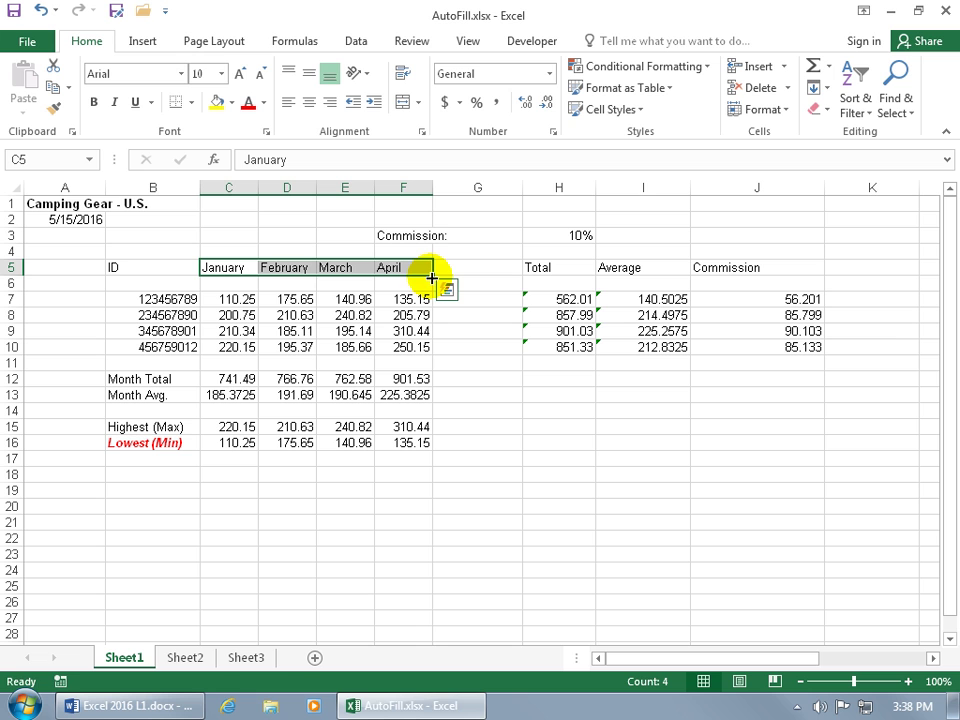
drag(432, 278, 506, 278)
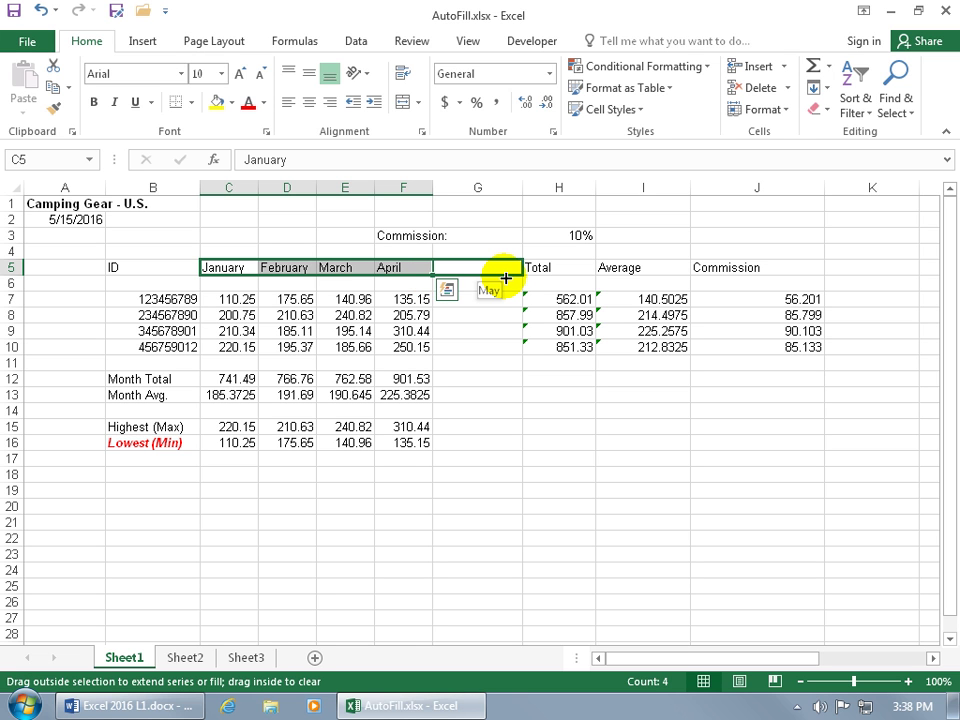
drag(506, 278, 755, 274)
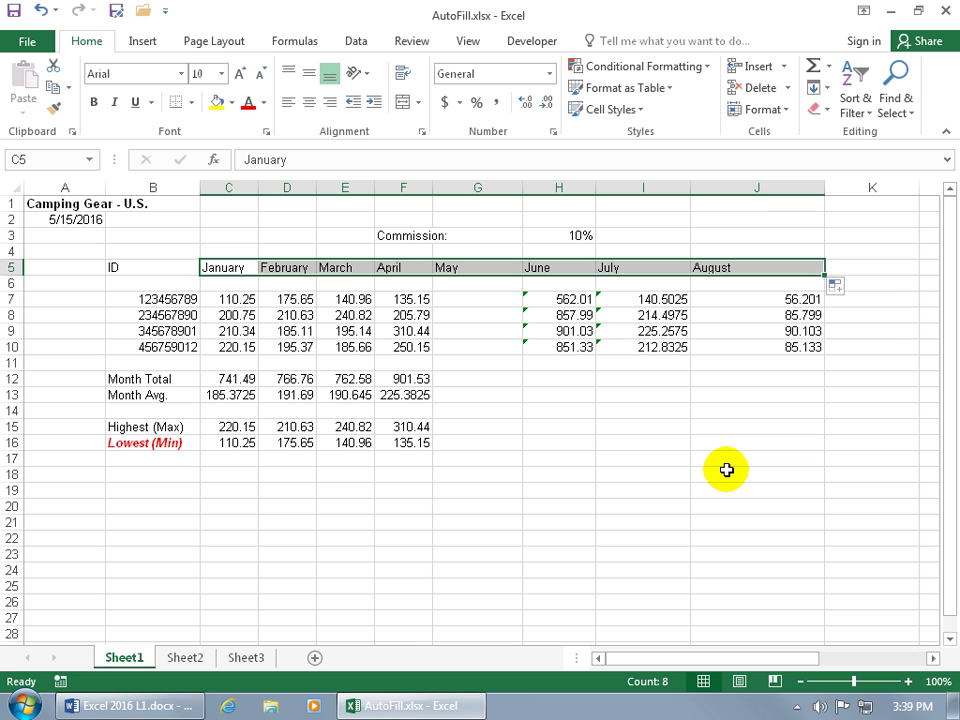
click(40, 10)
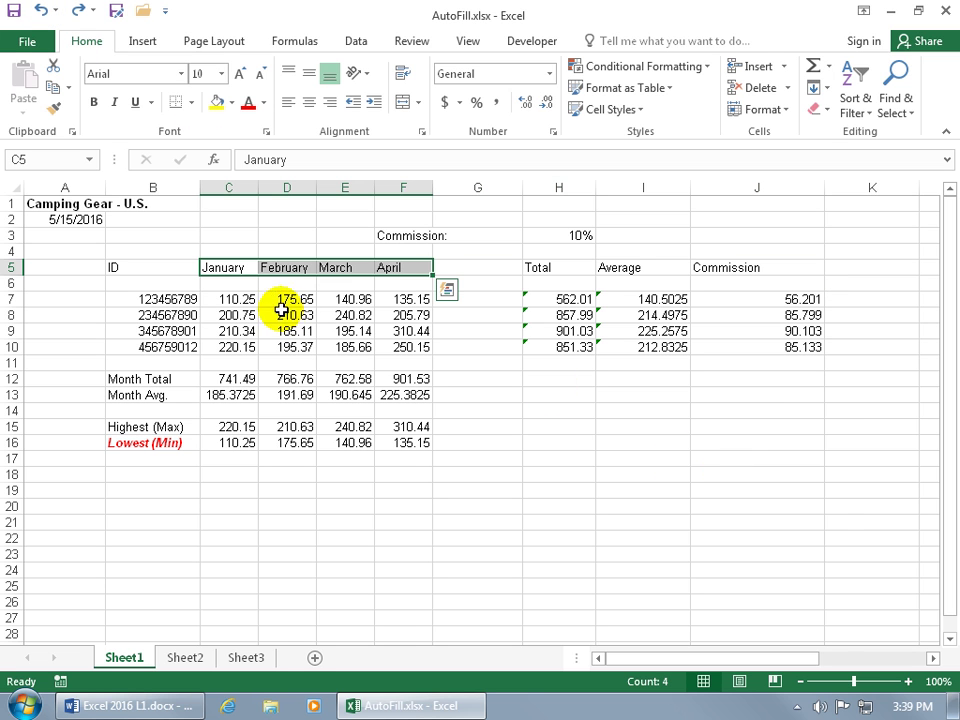
AutoFill the single March heading in E5 across to June in H5, and undo the fill
click(355, 267)
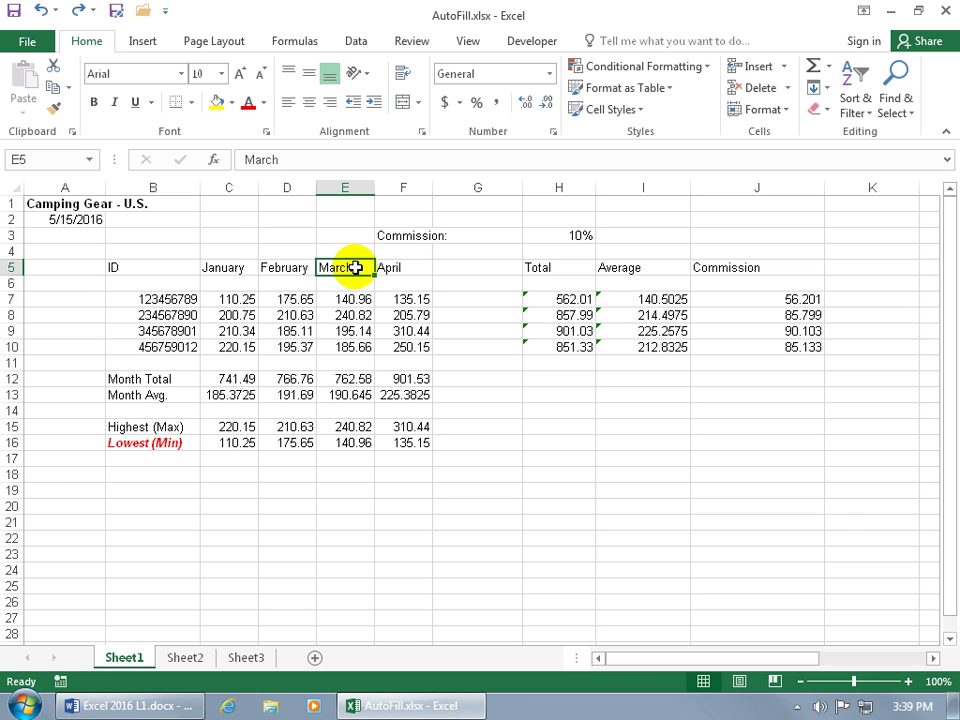
drag(362, 268, 574, 270)
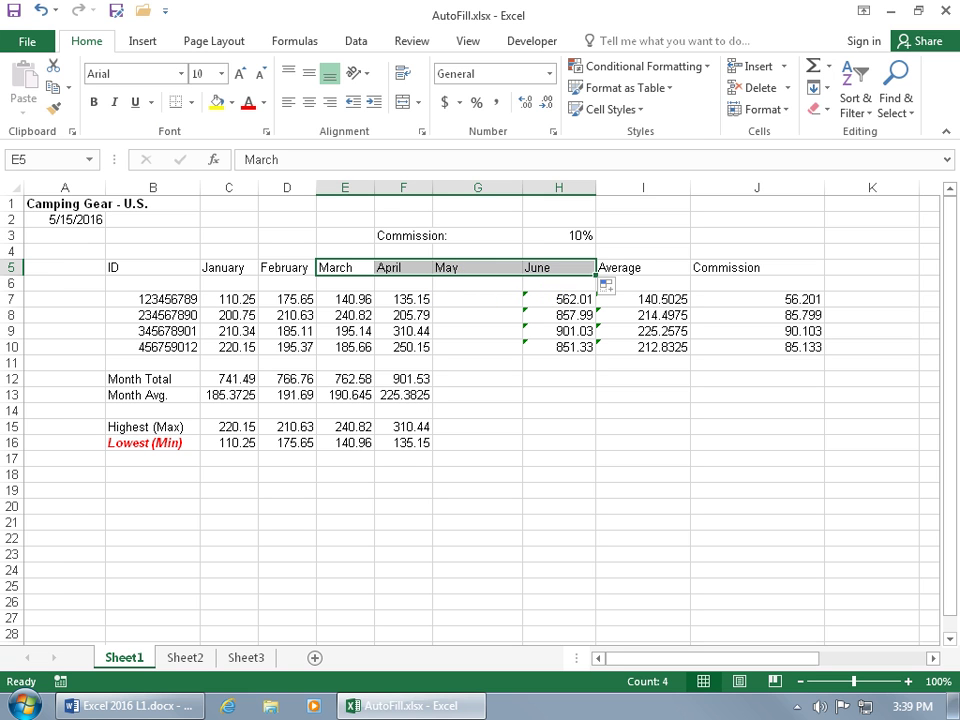
click(40, 10)
Enter 1 in G17, AutoFill it down column G, and undo the fill
click(502, 457)
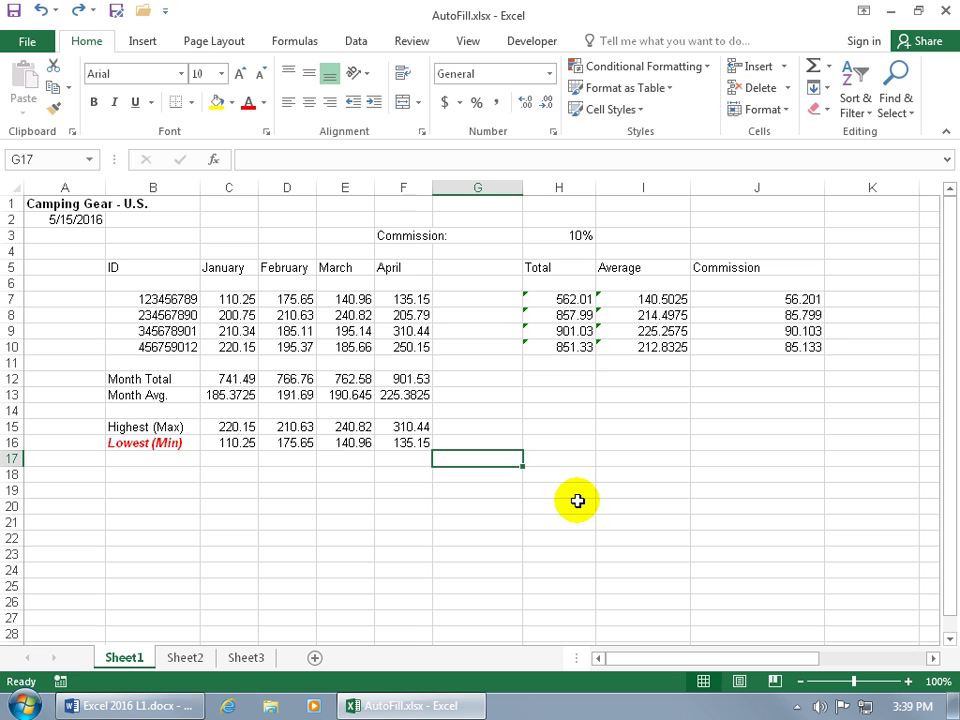
text(1)
key(Return)
click(519, 460)
drag(519, 460, 521, 579)
key(ctrl+z)
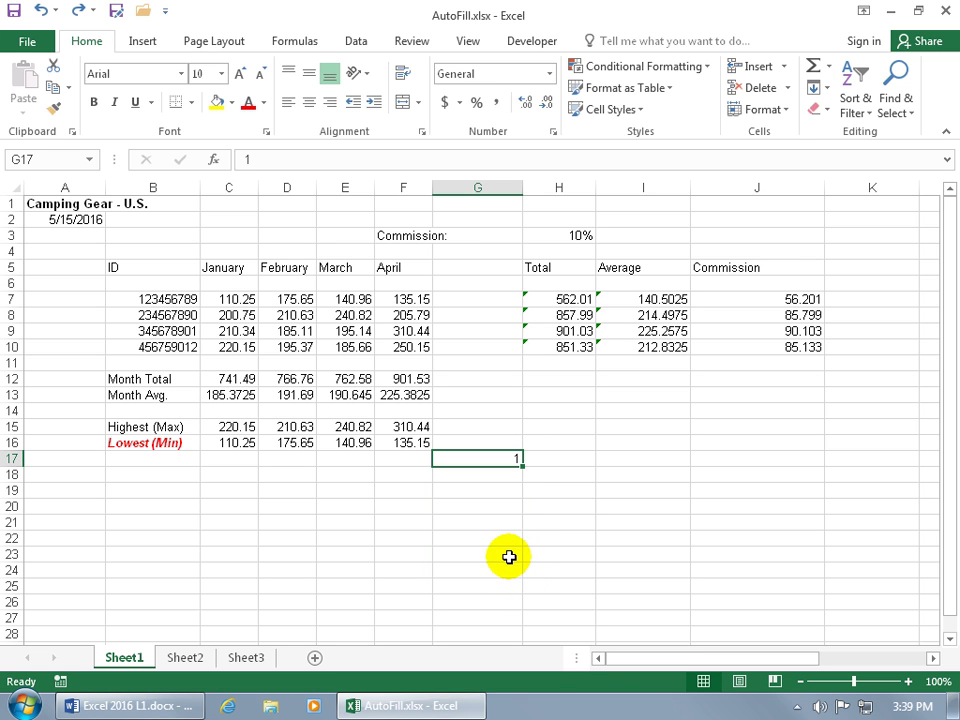
Enter 2 in G18 and AutoFill G17:G18 down to G26 as a number series
click(506, 482)
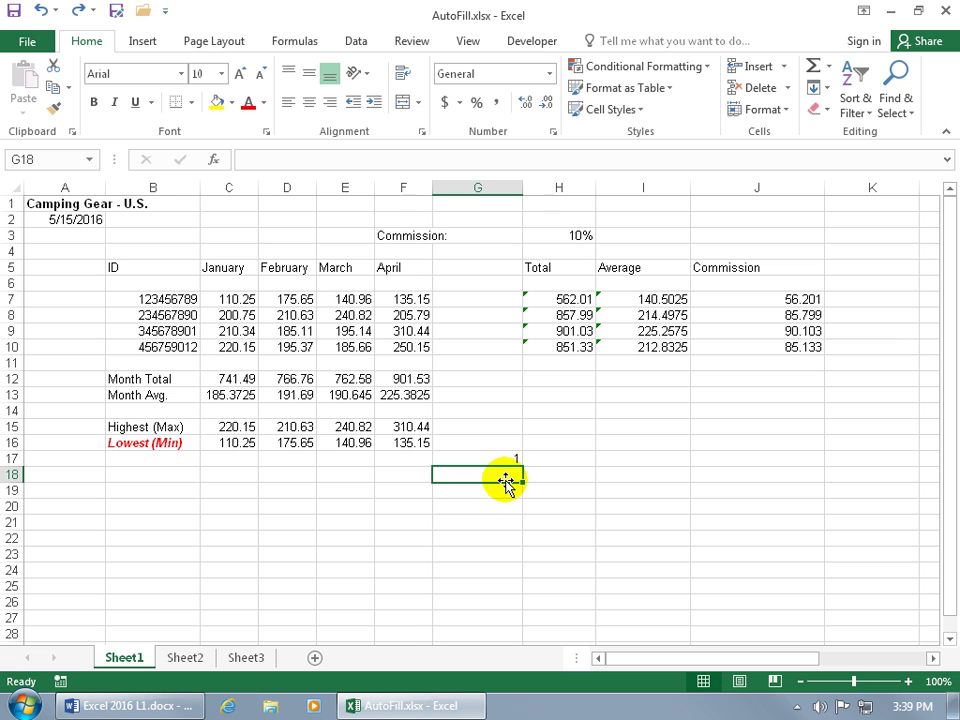
text(2)
key(Return)
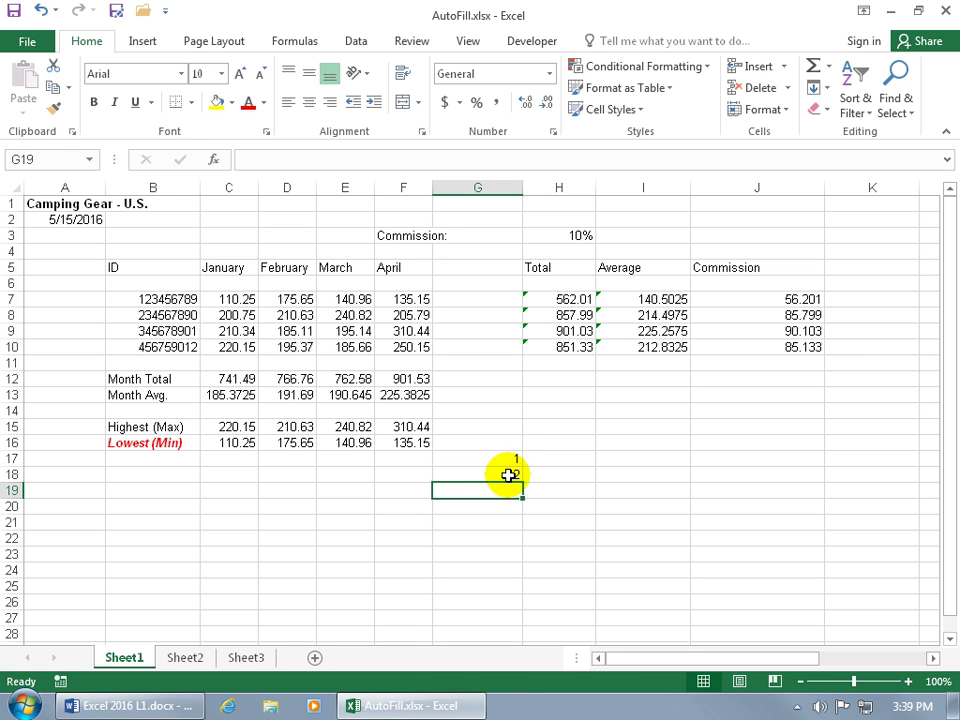
drag(514, 454, 510, 476)
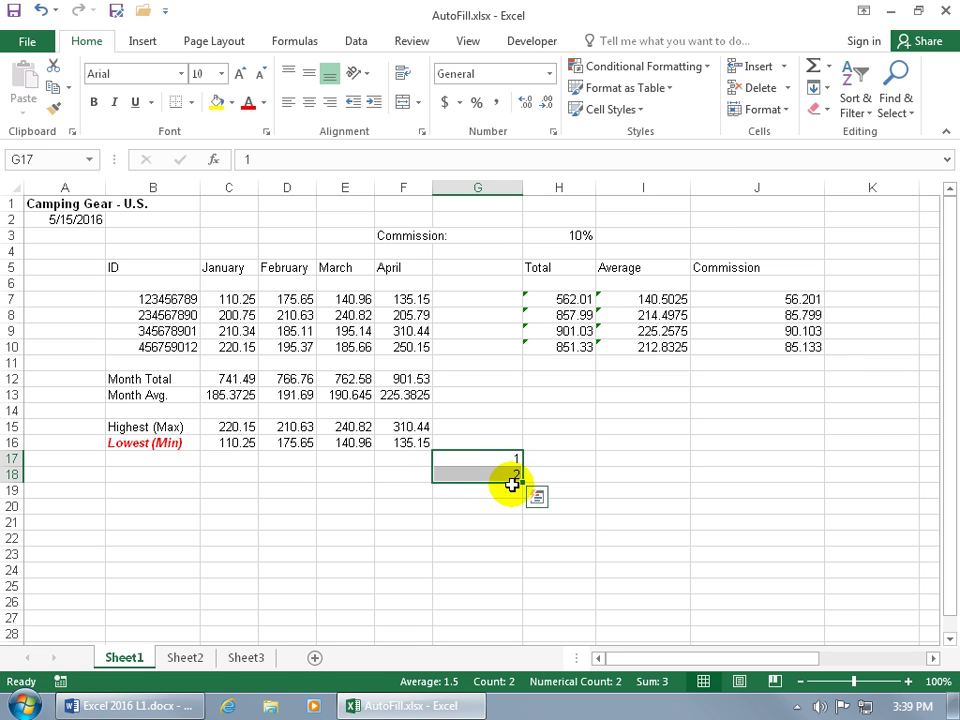
drag(521, 483, 517, 602)
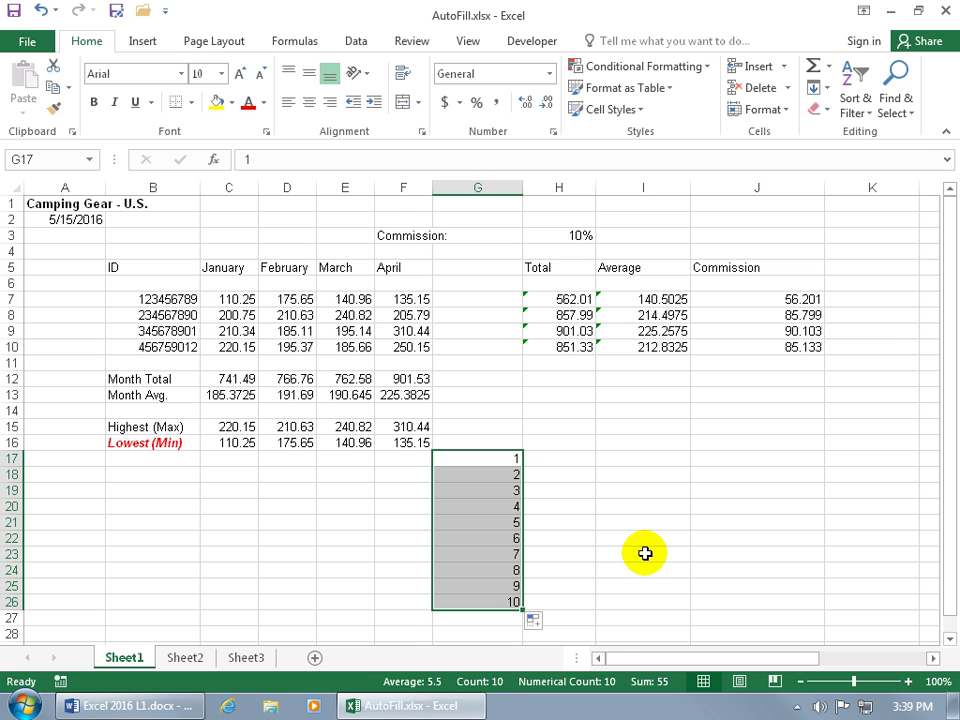
Clear the number series in G17:G26 and enter 1 in G17 and 3 in G18
key(Delete)
click(505, 459)
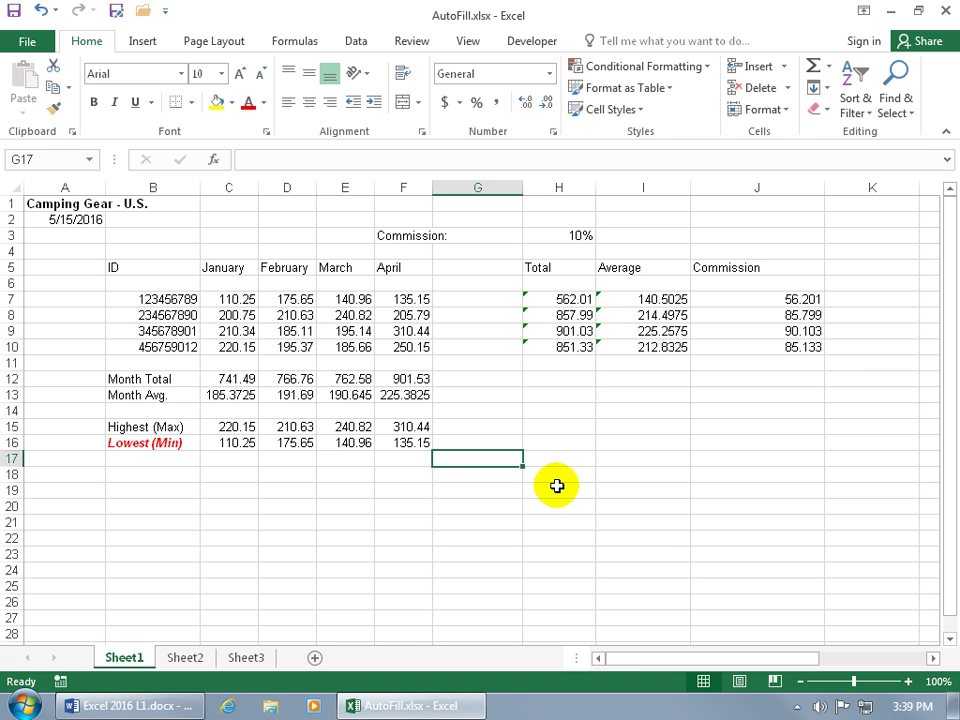
text(1)
key(Return)
text(3)
key(Return)
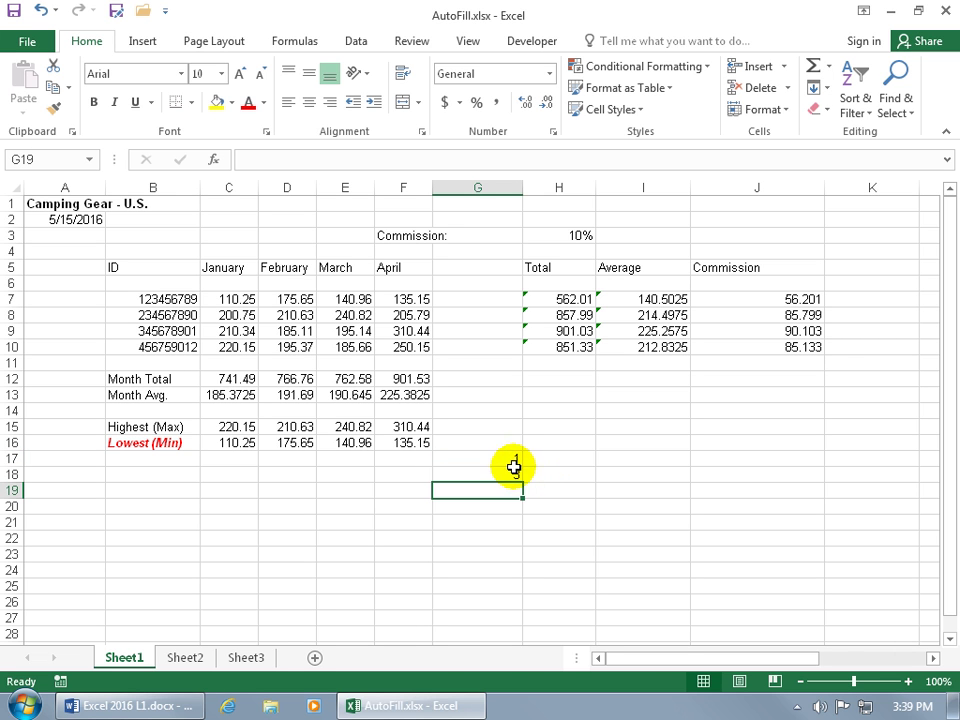
AutoFill G17:G18 down to G25 as an odd-number series and examine the available Auto Fill Options
drag(514, 460, 514, 476)
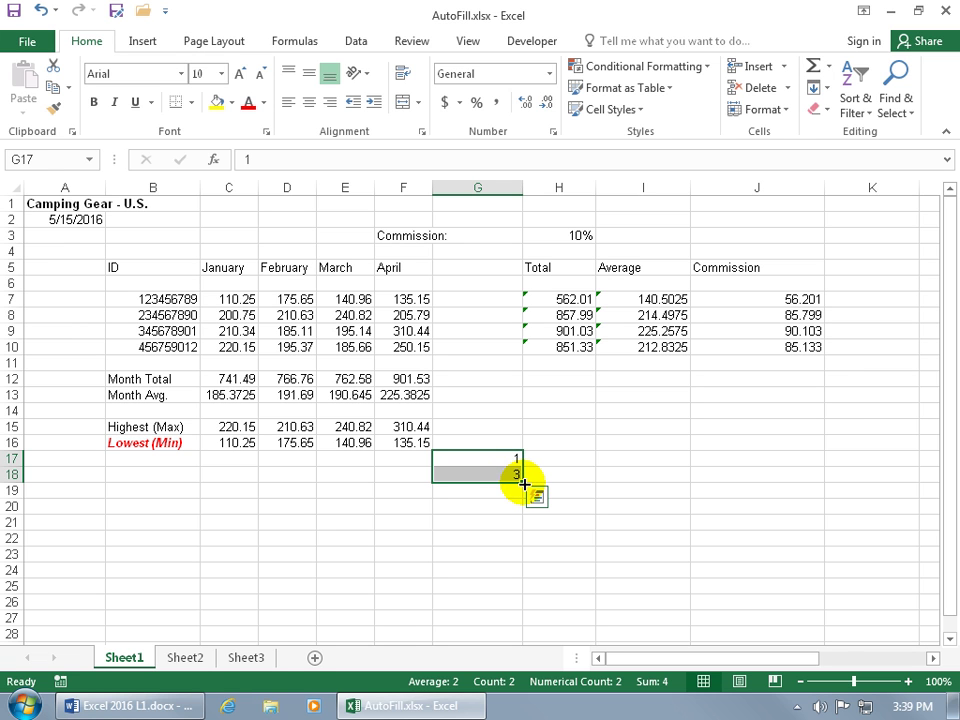
drag(524, 484, 527, 592)
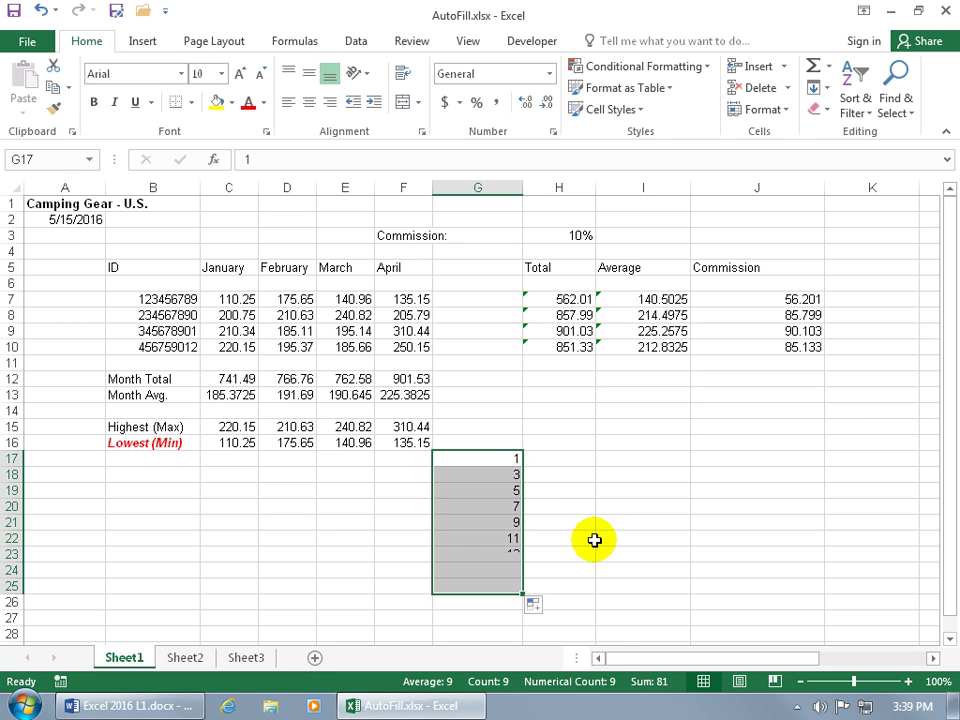
click(535, 606)
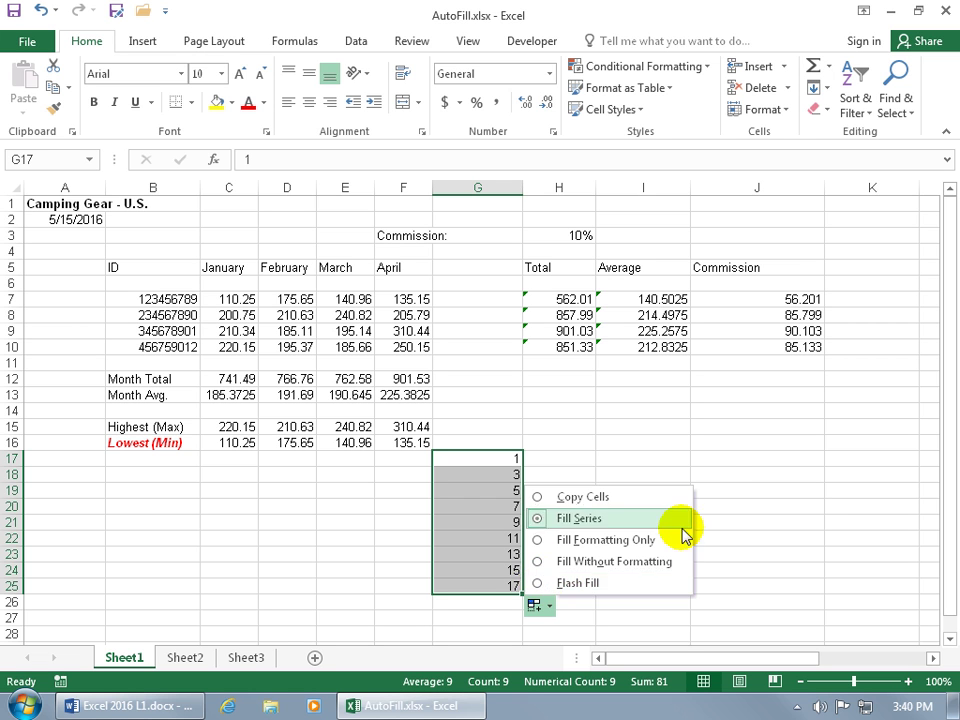
click(714, 474)
Replace G17 with Q1 and AutoFill it down to G25 as a repeating quarter series
click(511, 457)
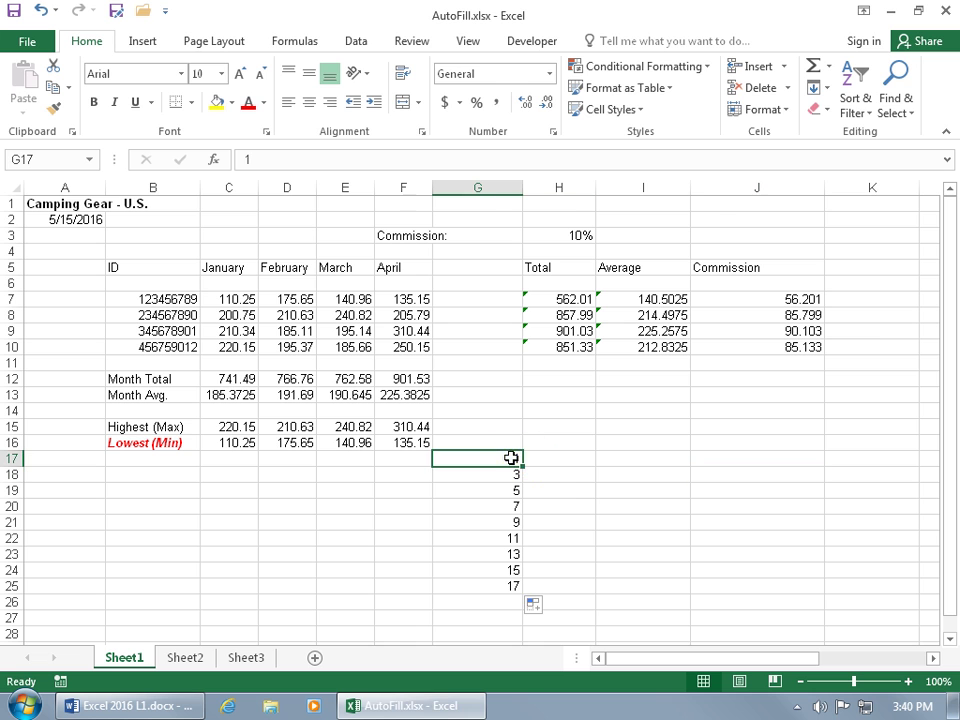
text(Q1)
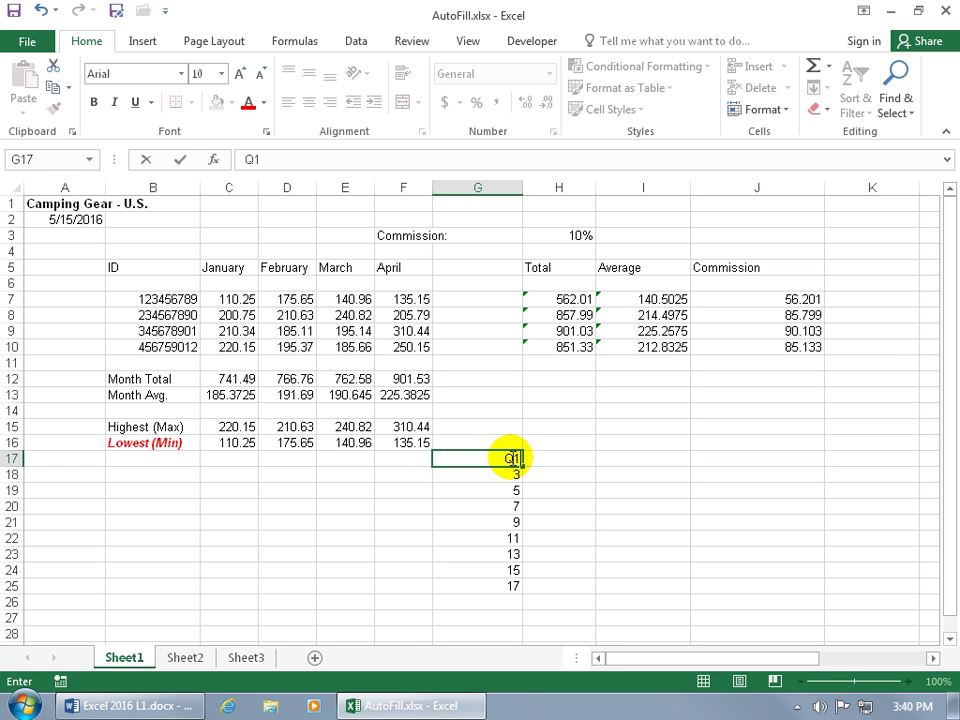
key(Return)
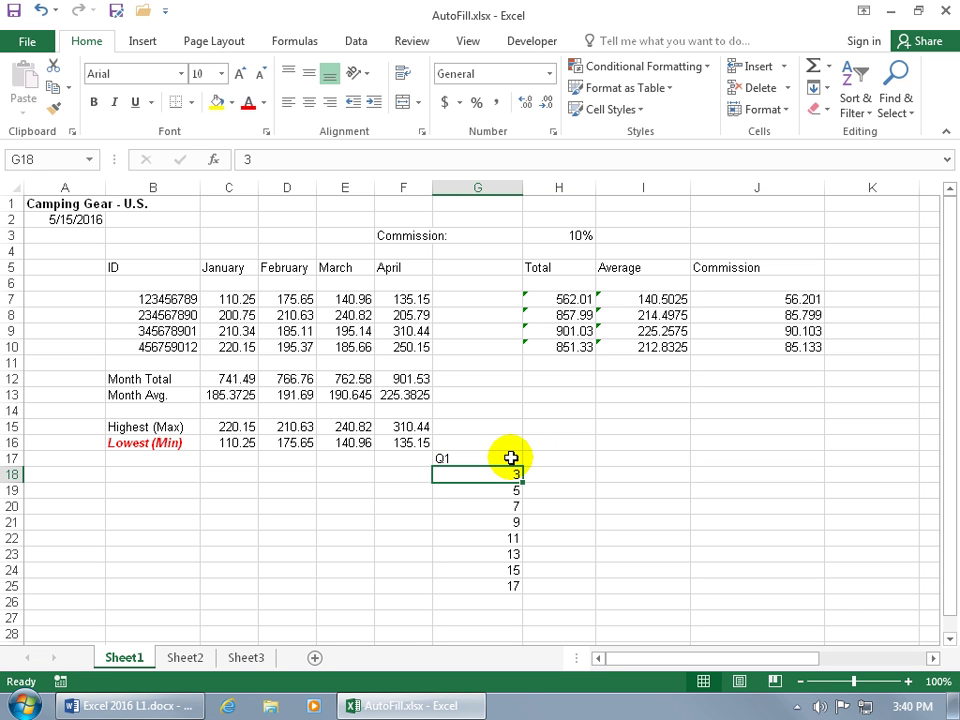
click(511, 457)
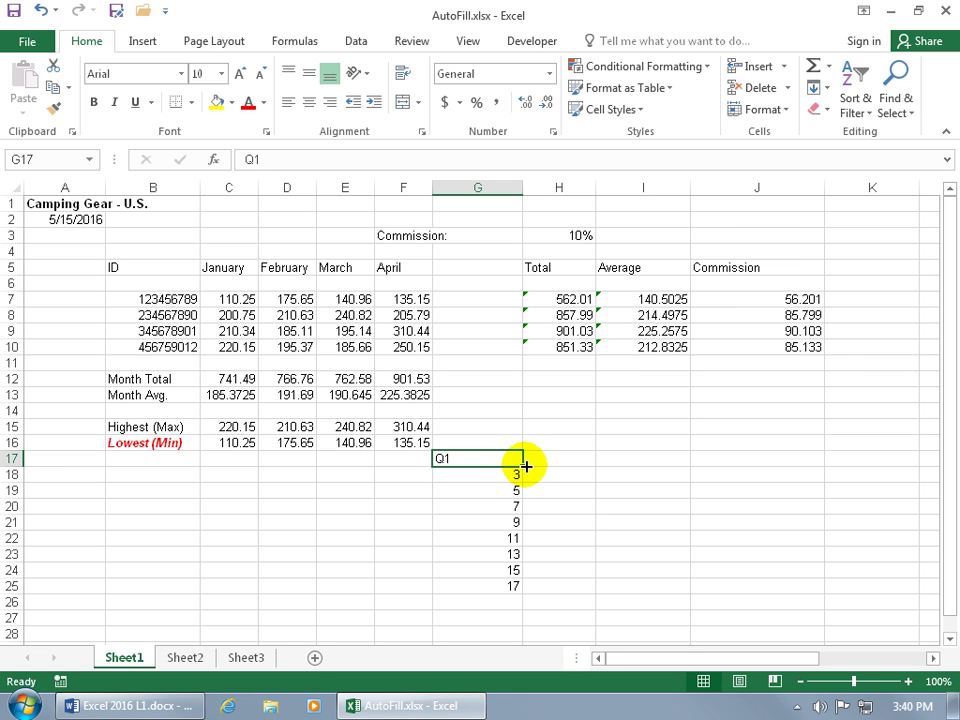
drag(526, 466, 526, 590)
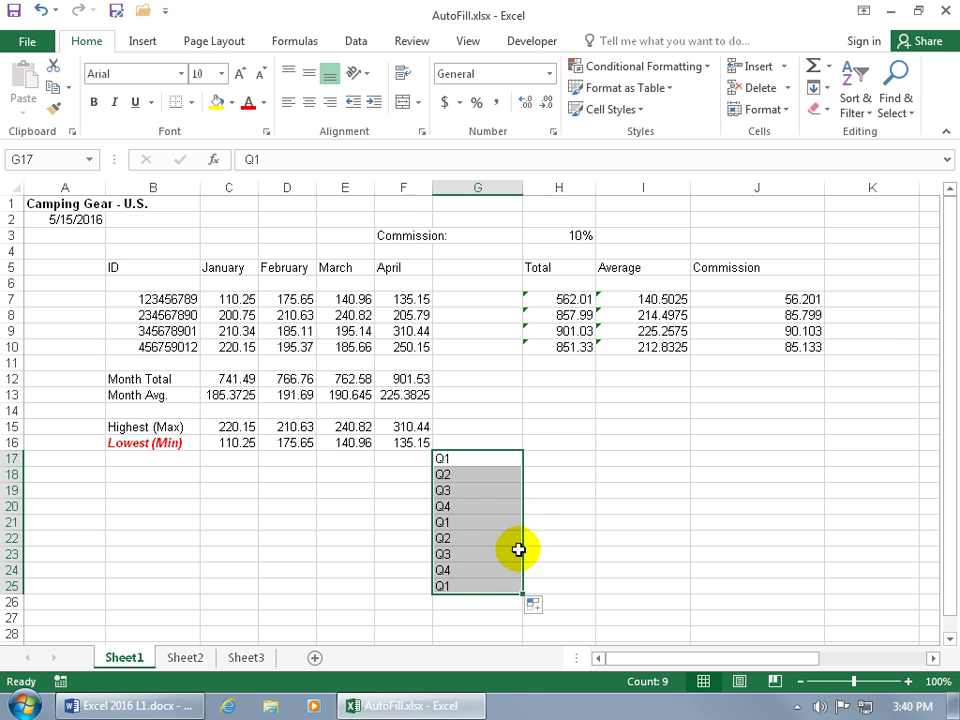
click(452, 458)
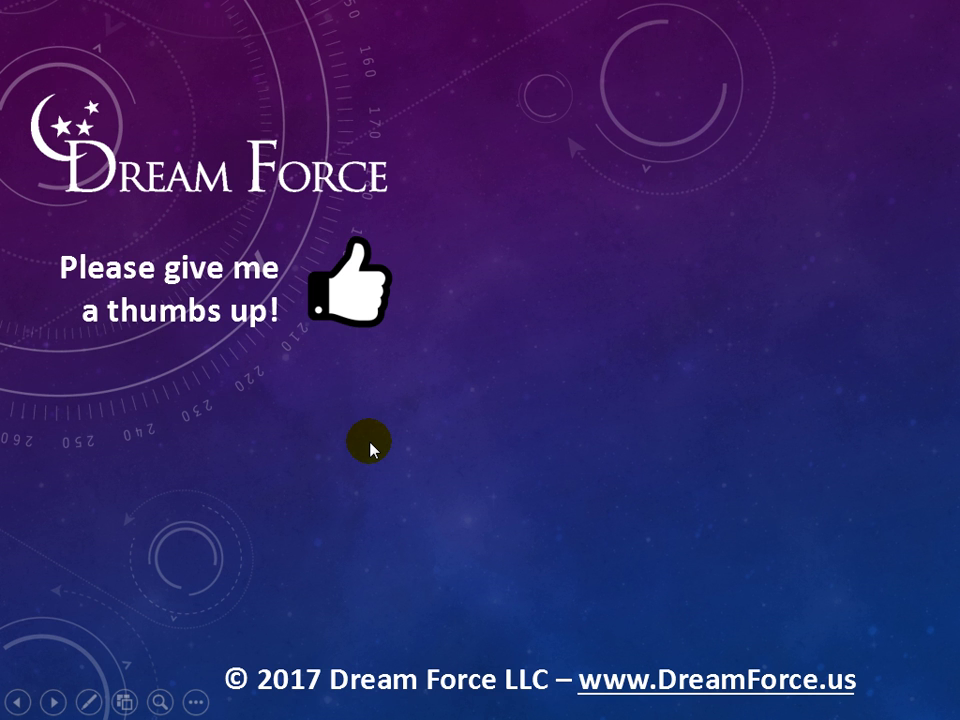
click(370, 447)
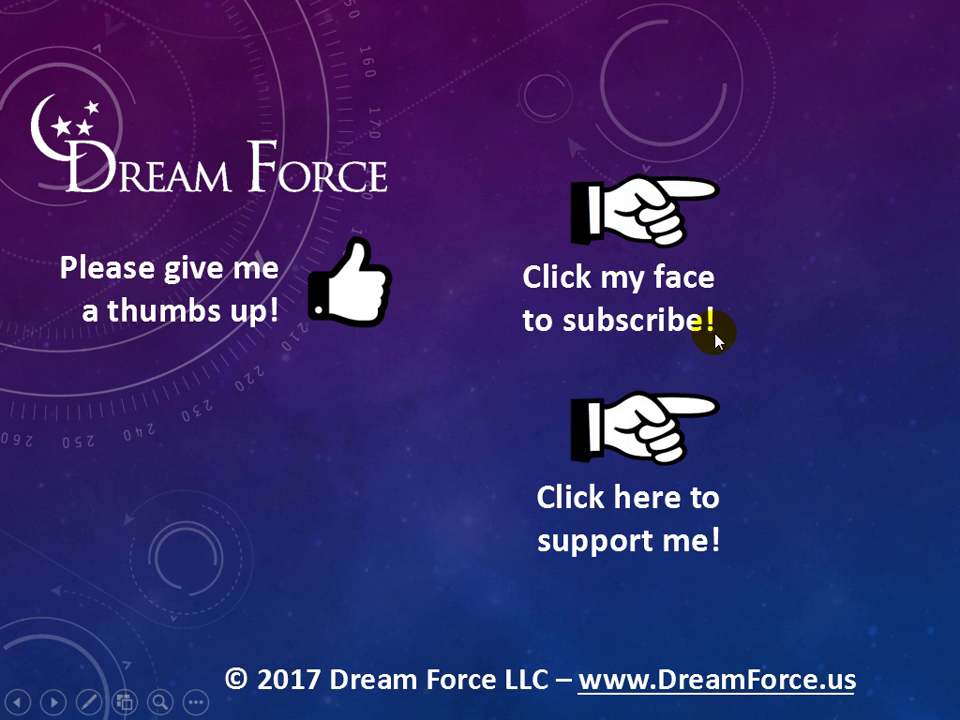